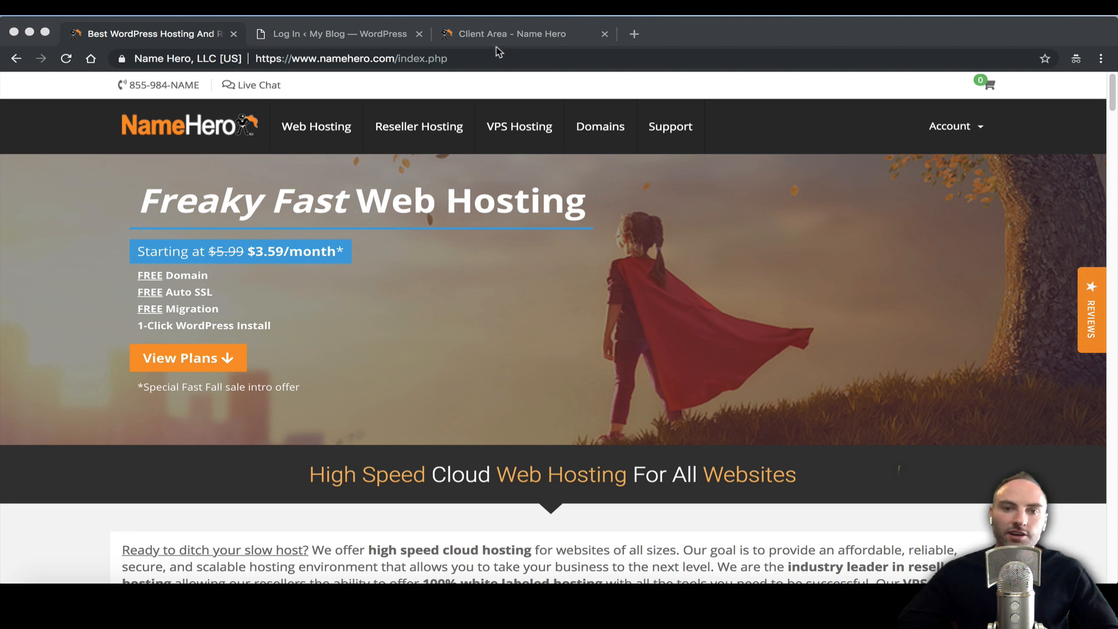
Step: Switch to the WordPress blog's login page from the NameHero homepage
click(338, 38)
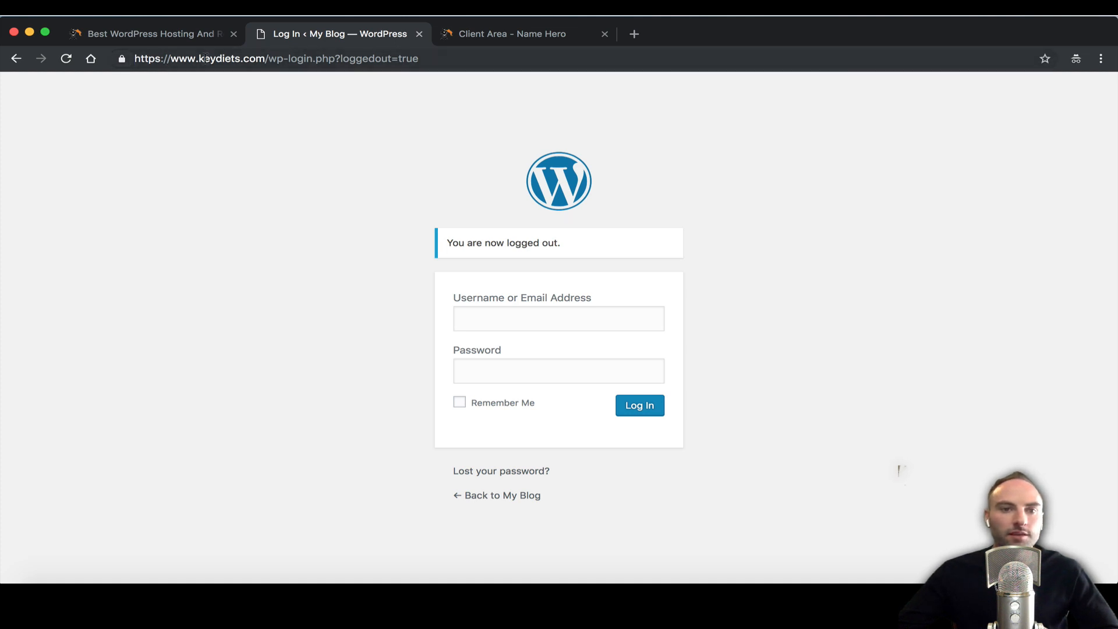
Step: Log in to the WordPress dashboard with the admin credentials
drag(201, 58, 265, 59)
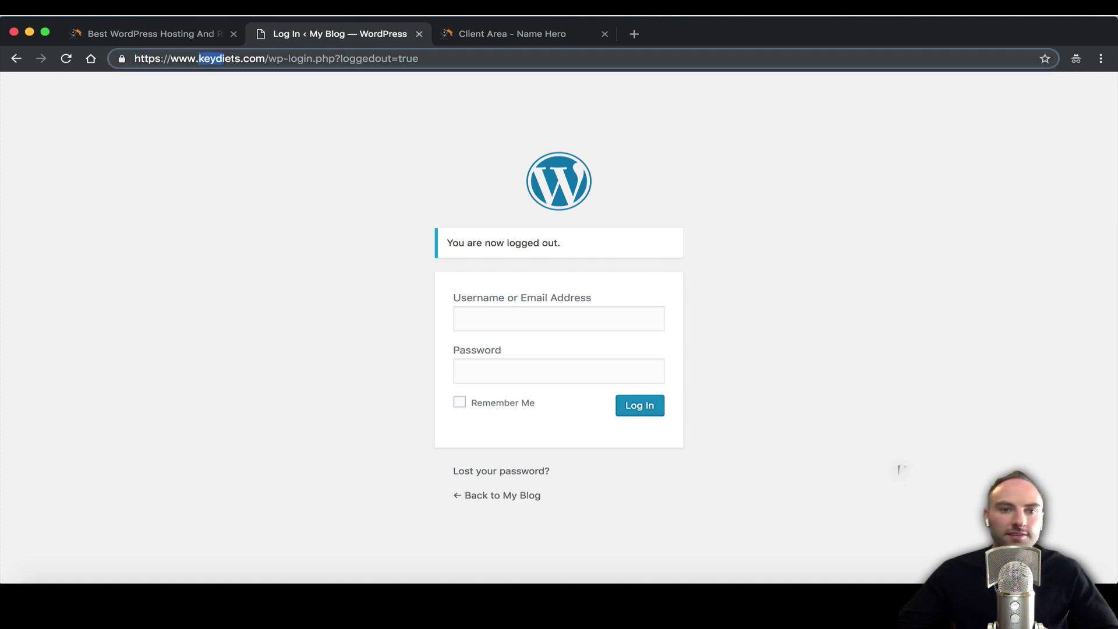
click(233, 100)
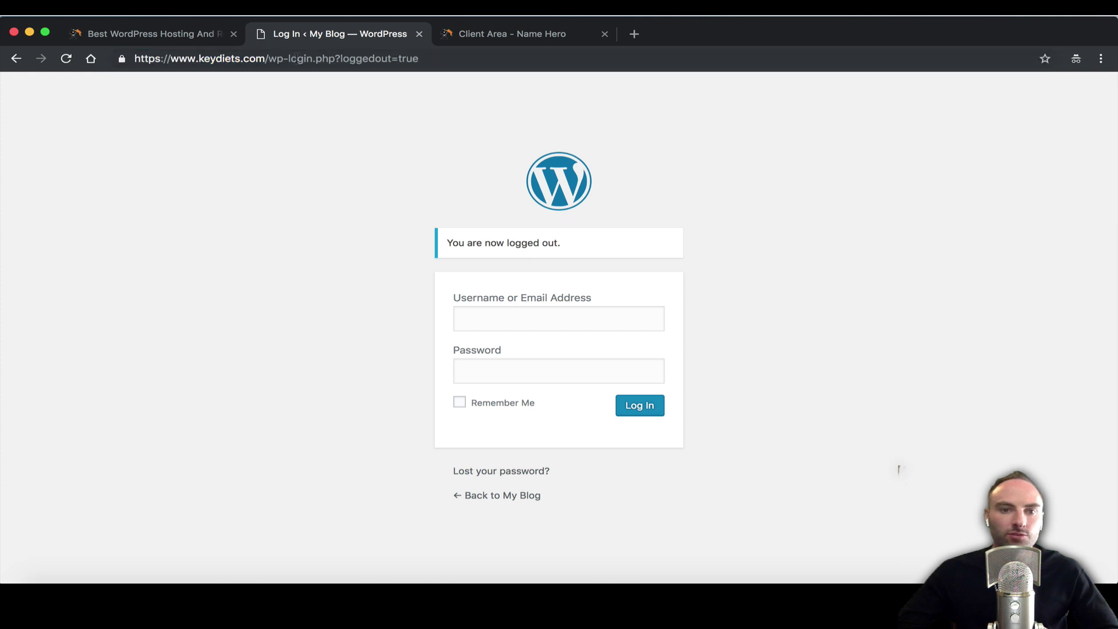
click(492, 319)
text(admin)
key(Tab)
text(••••)
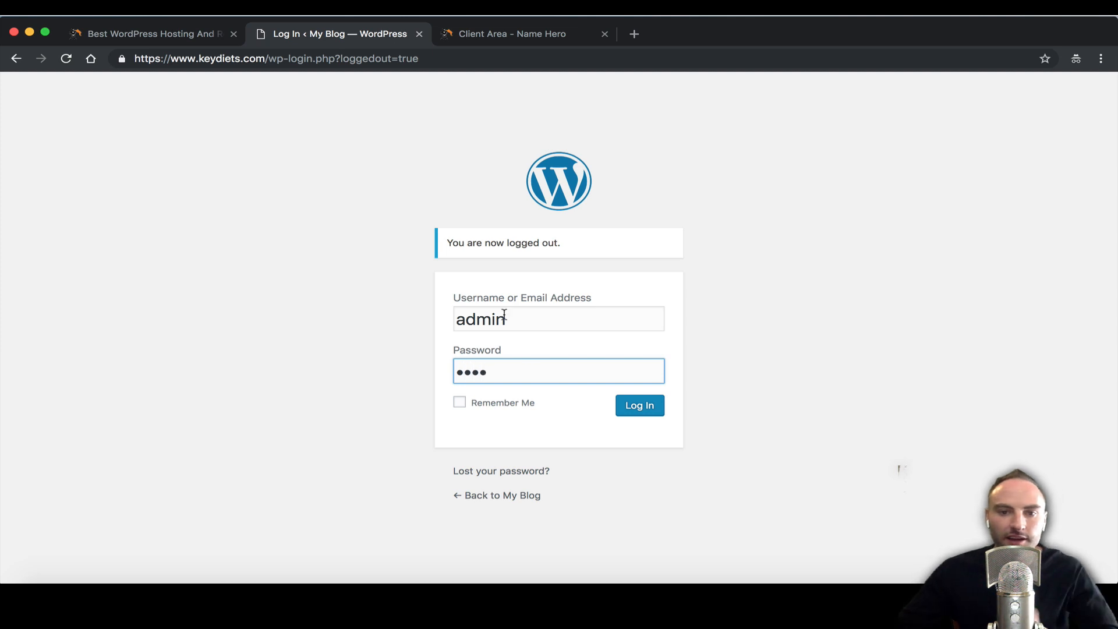
click(654, 407)
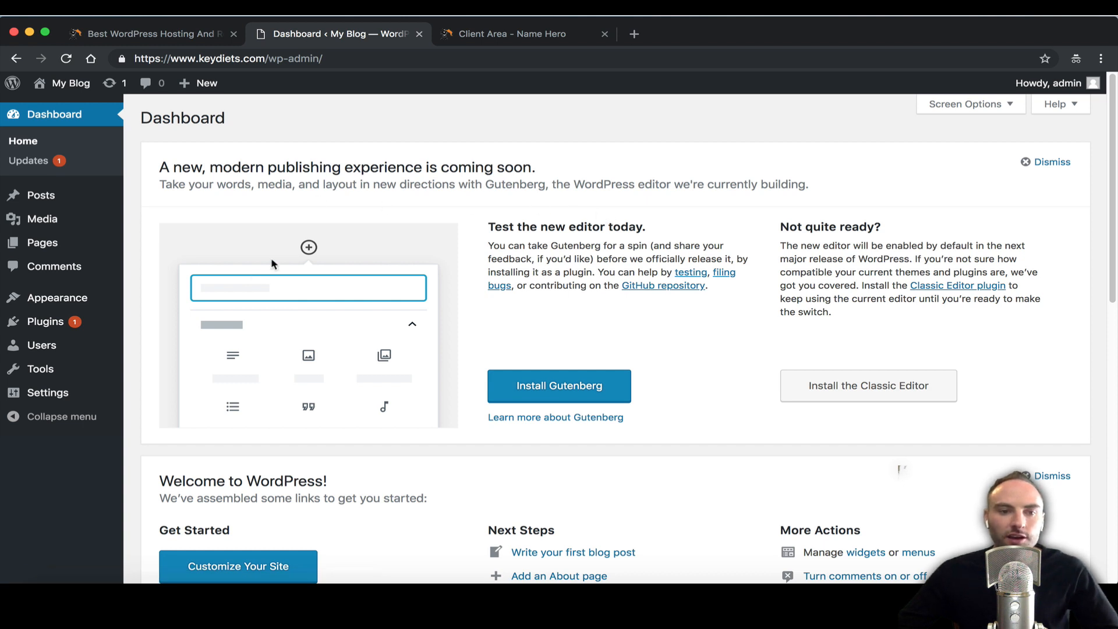
mouse_move(41, 346)
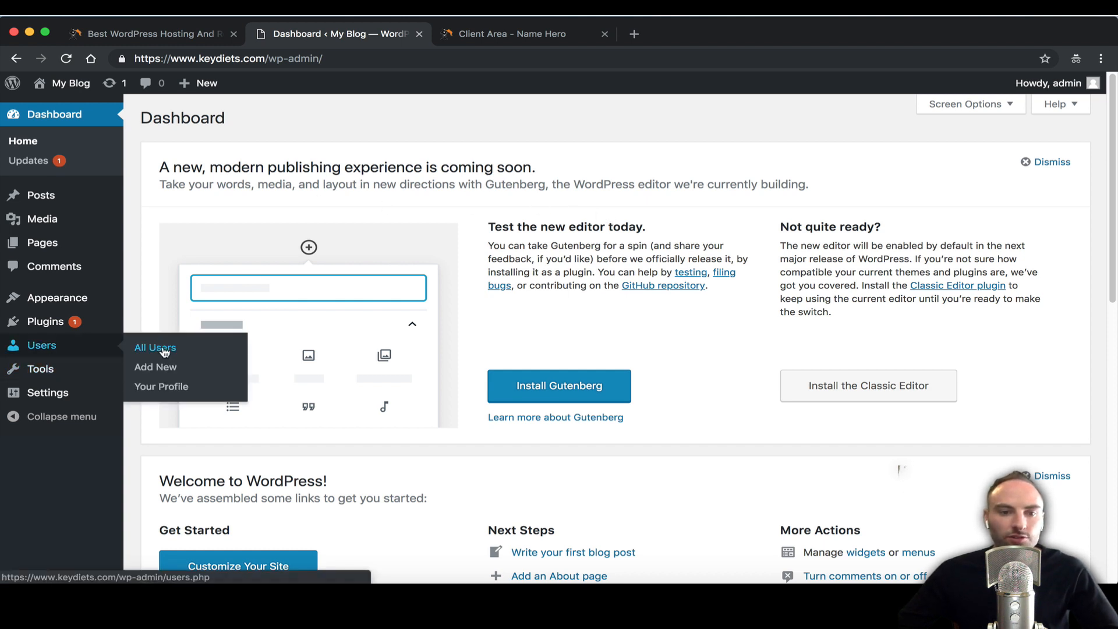
Step: View the admin profile's fixed username, then edit the admin user from All Users
click(229, 389)
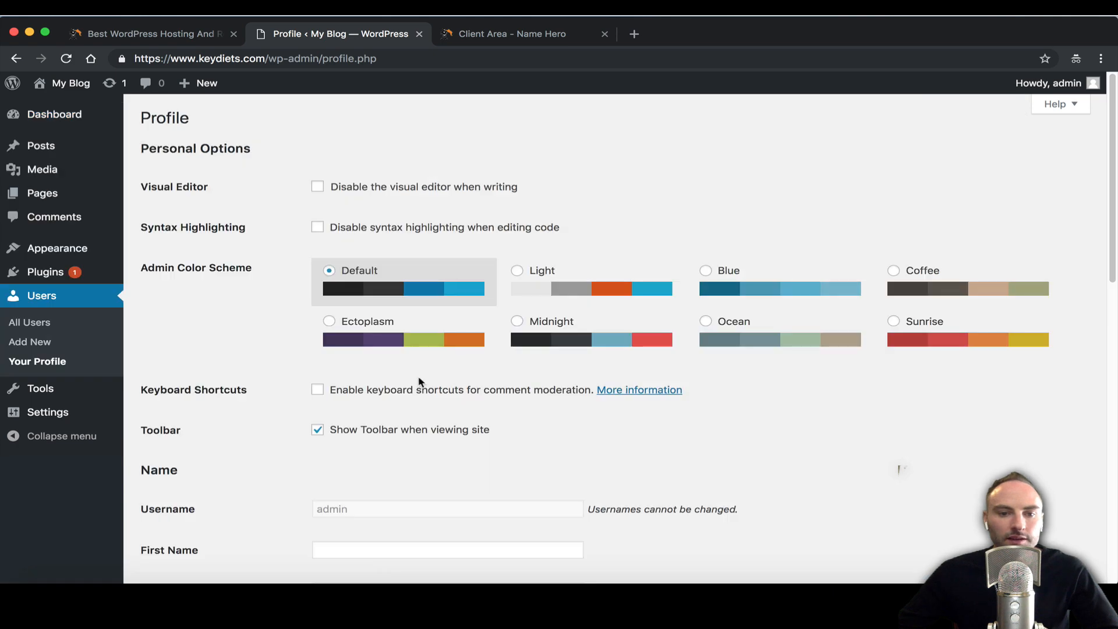
scroll(418, 381, down, 3)
scroll(414, 373, down, 2)
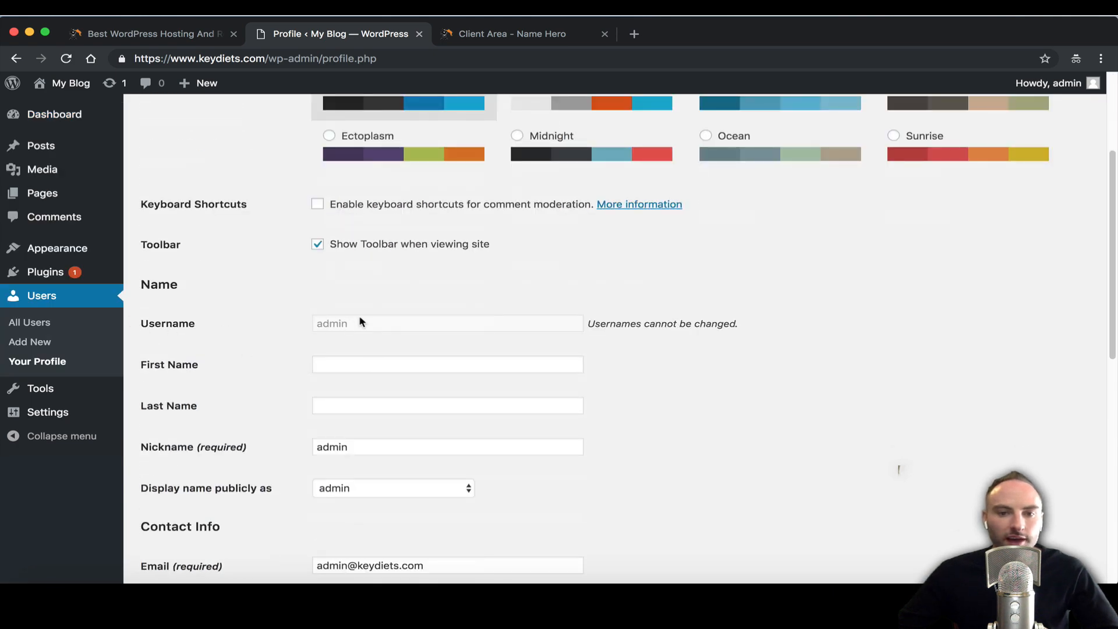
drag(588, 324, 712, 324)
click(223, 330)
click(31, 323)
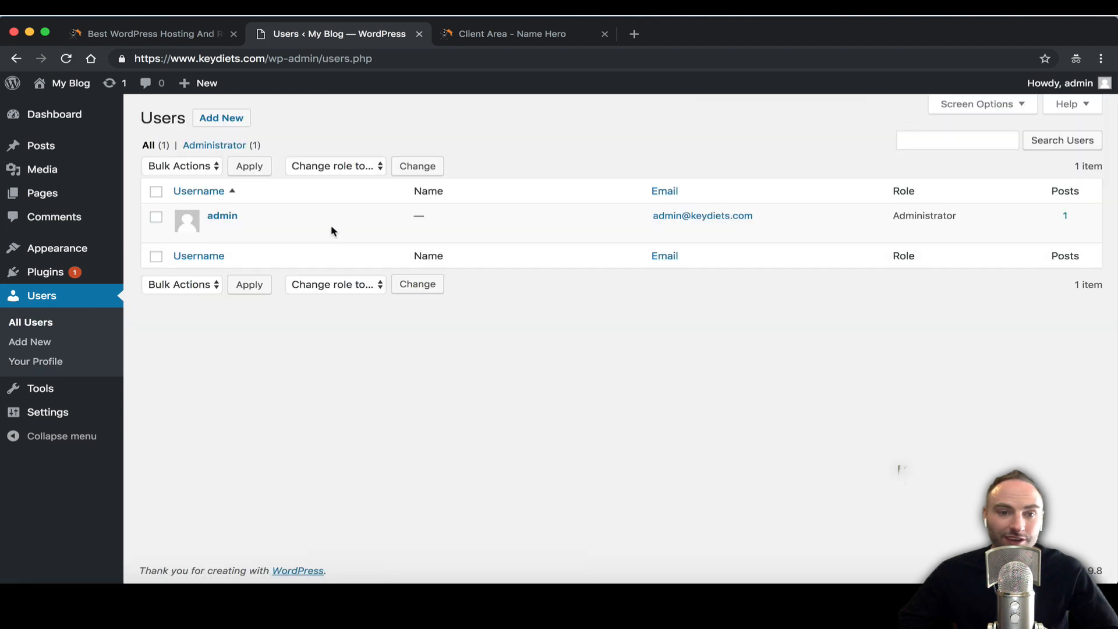
click(216, 230)
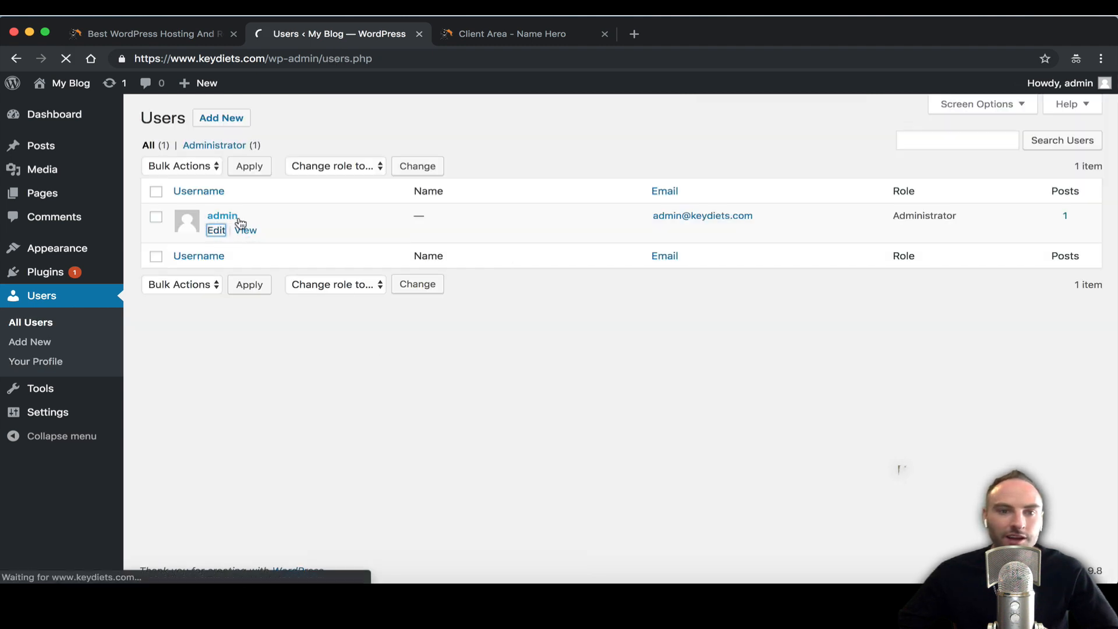
scroll(313, 378, down, 3)
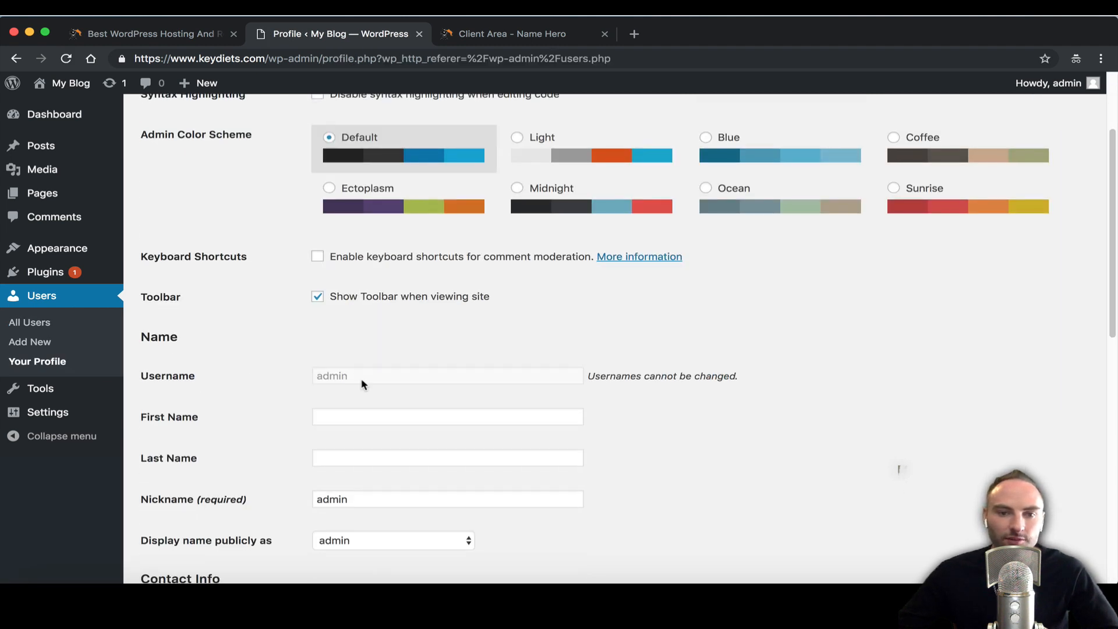
scroll(393, 389, up, 5)
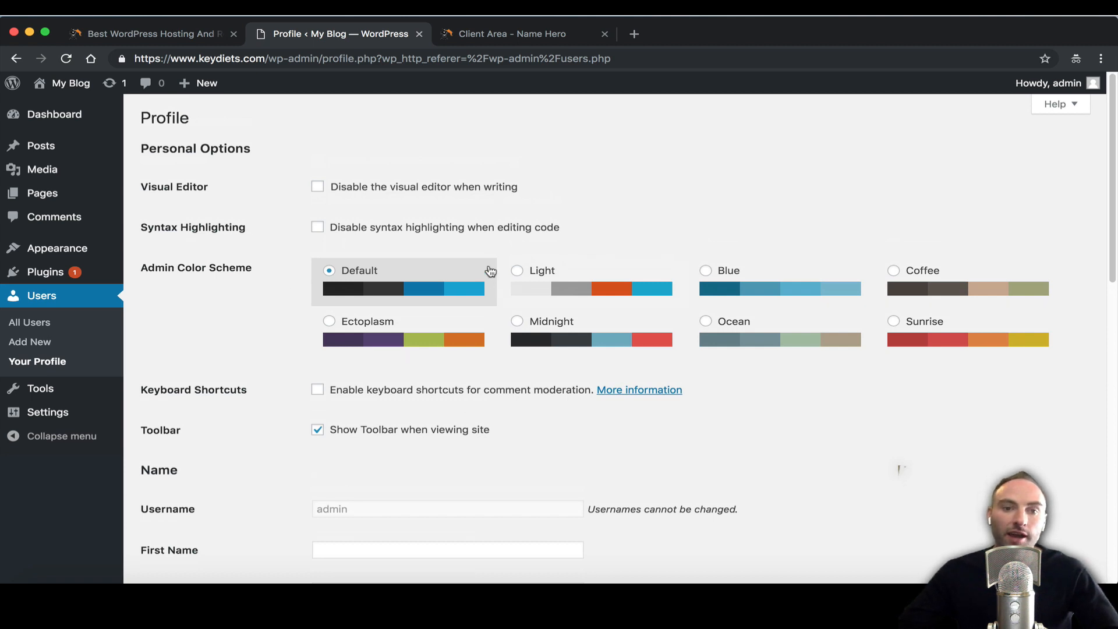
Step: Log in to cPanel for keydiets.com from the NameHero client area
click(495, 33)
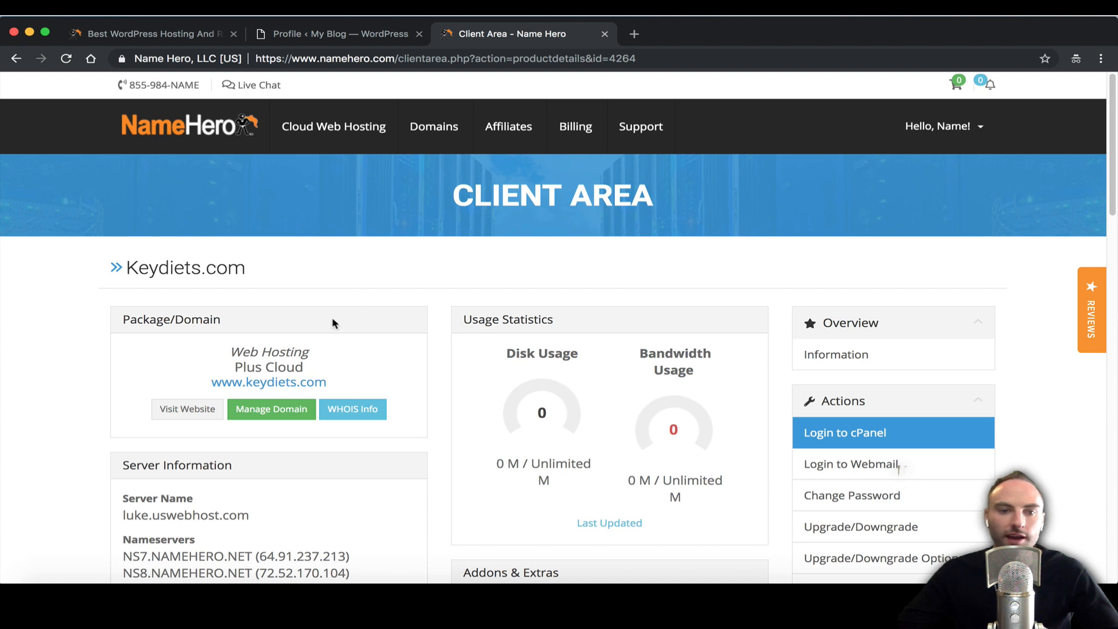
mouse_move(231, 367)
mouse_down()
mouse_move(285, 365)
mouse_move(250, 388)
mouse_up()
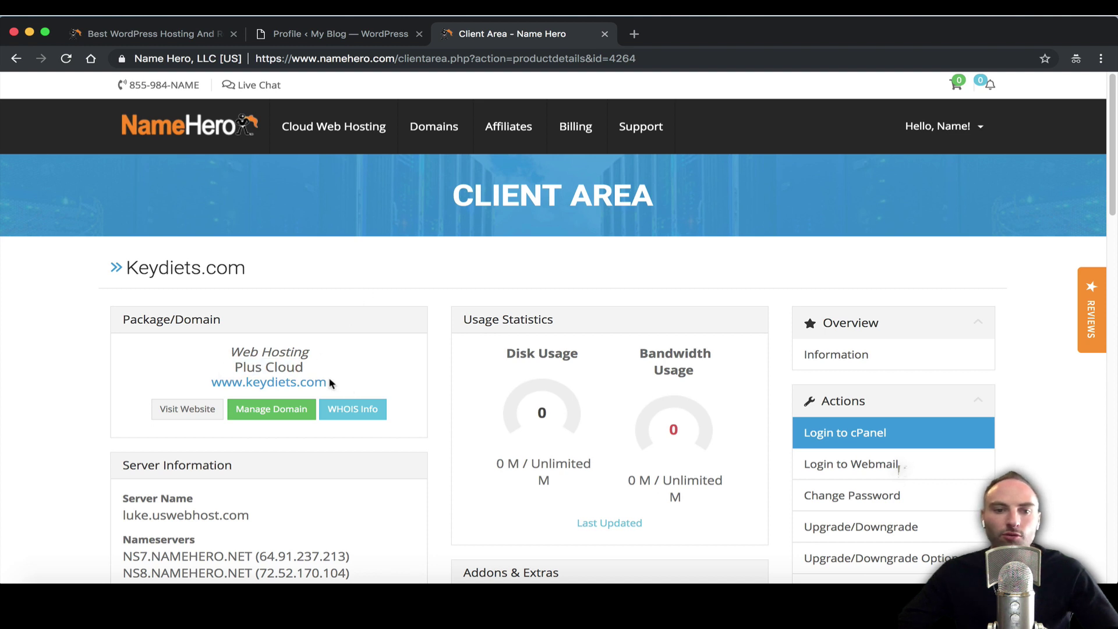
click(253, 371)
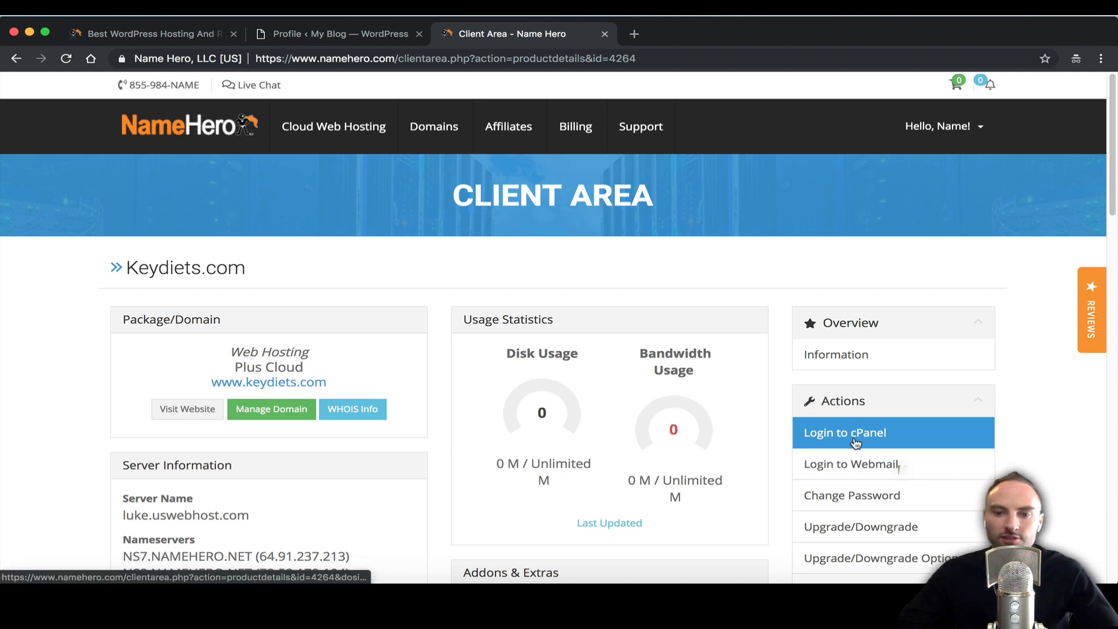
click(857, 441)
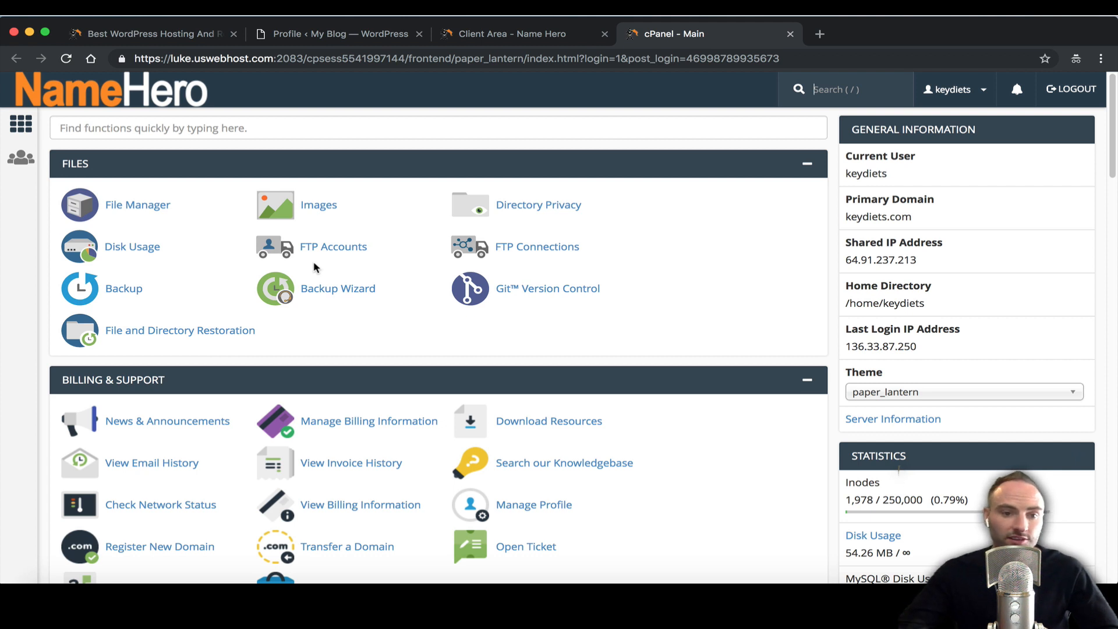
Step: Find and launch phpMyAdmin via the cPanel function search, then return to the cPanel home
click(152, 129)
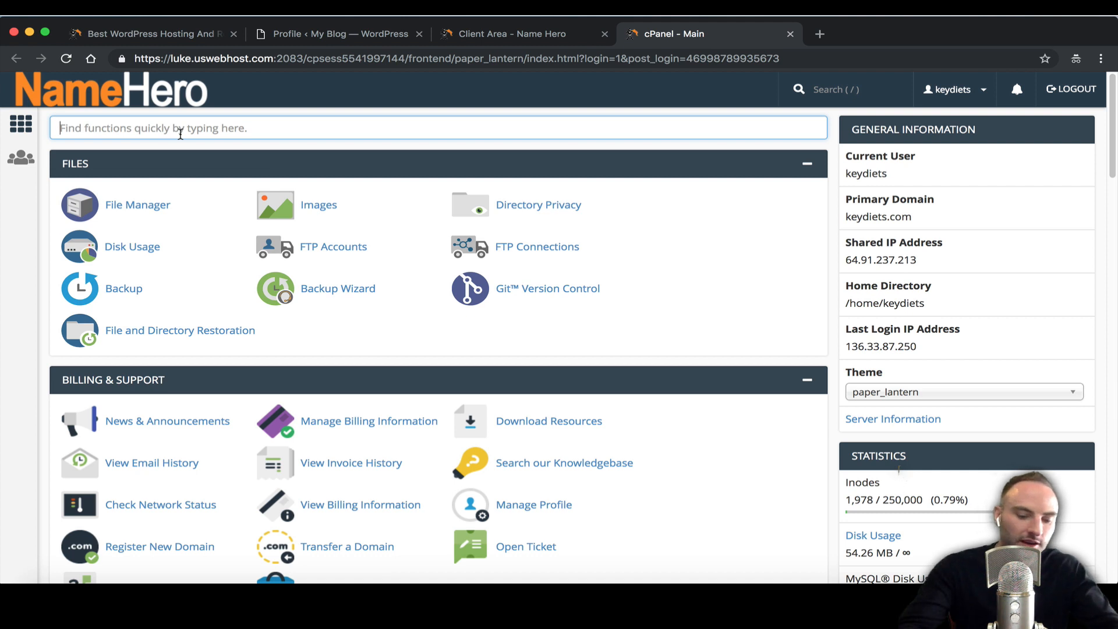
text(php)
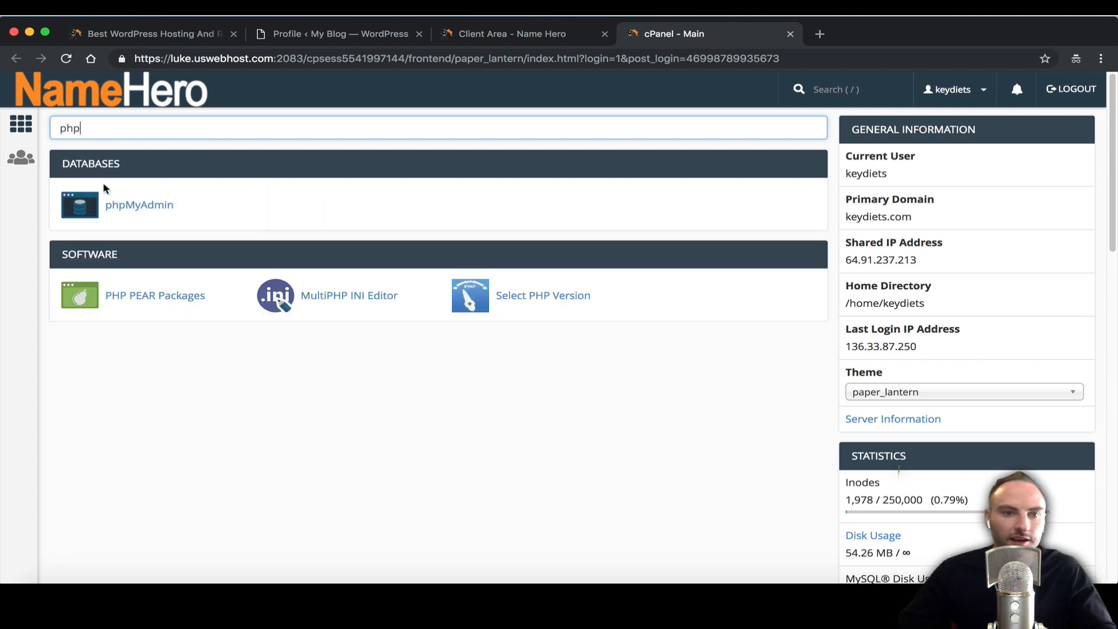
click(139, 205)
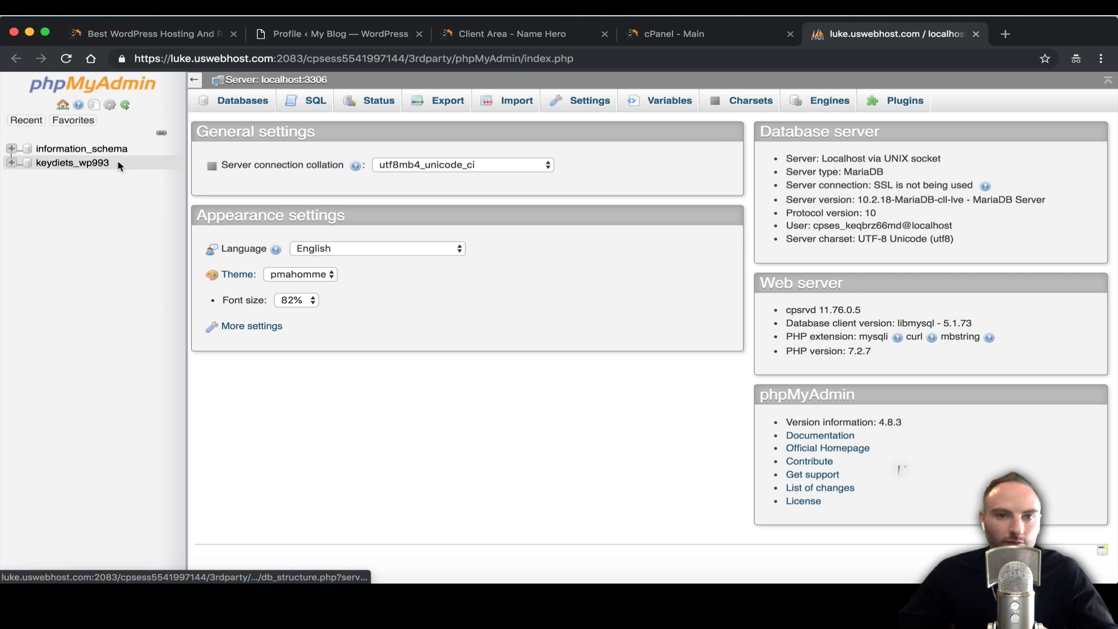
click(680, 35)
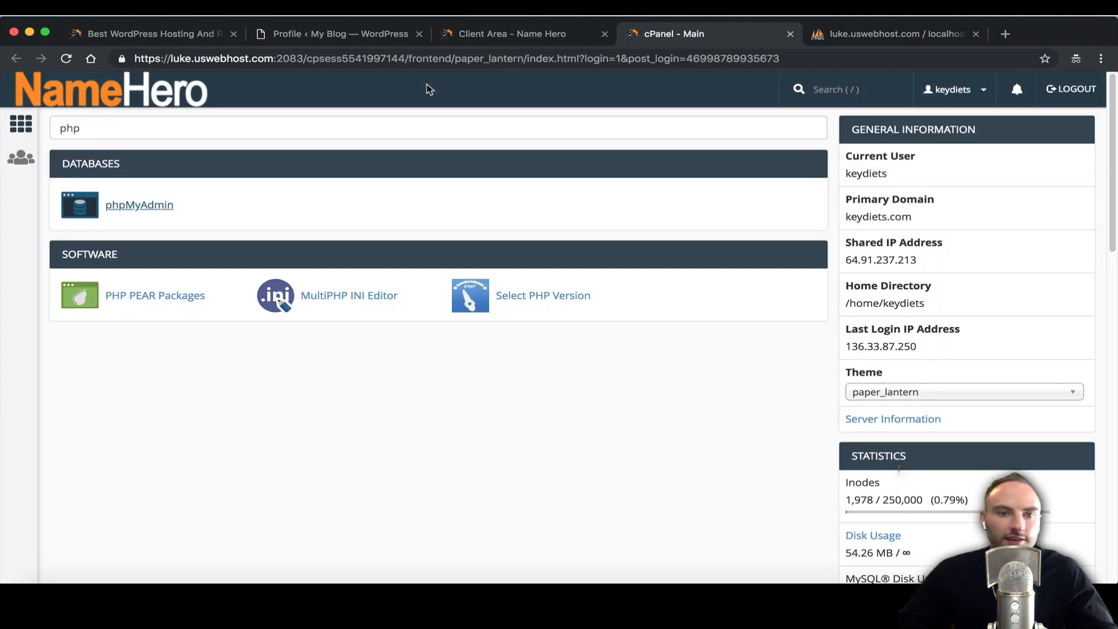
click(99, 103)
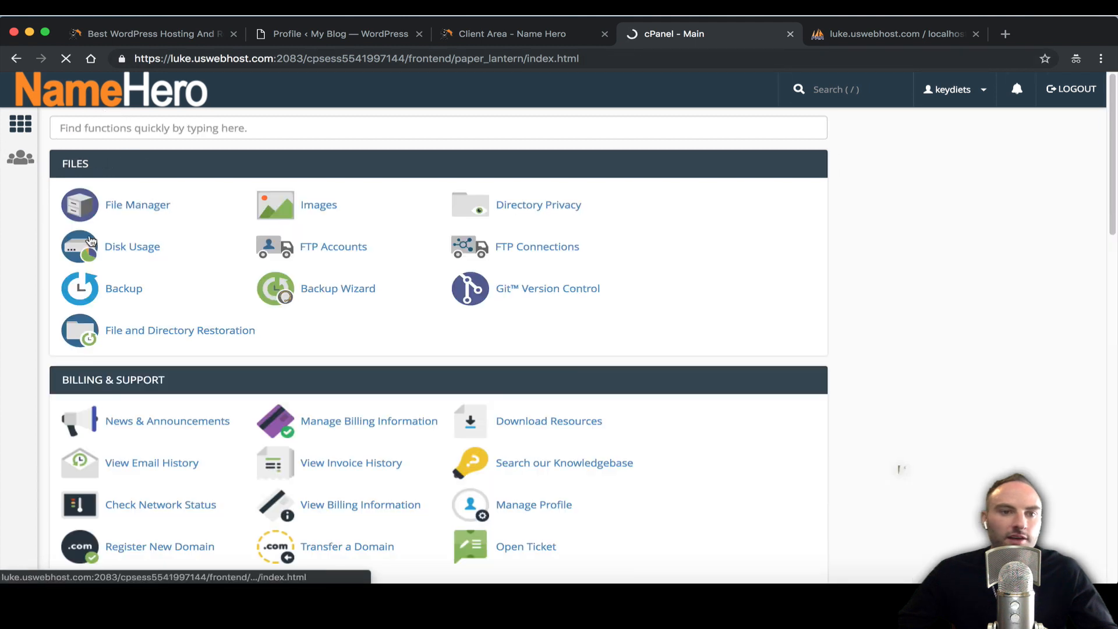
Step: Browse the www folder in File Manager and select wp-config.php
click(123, 209)
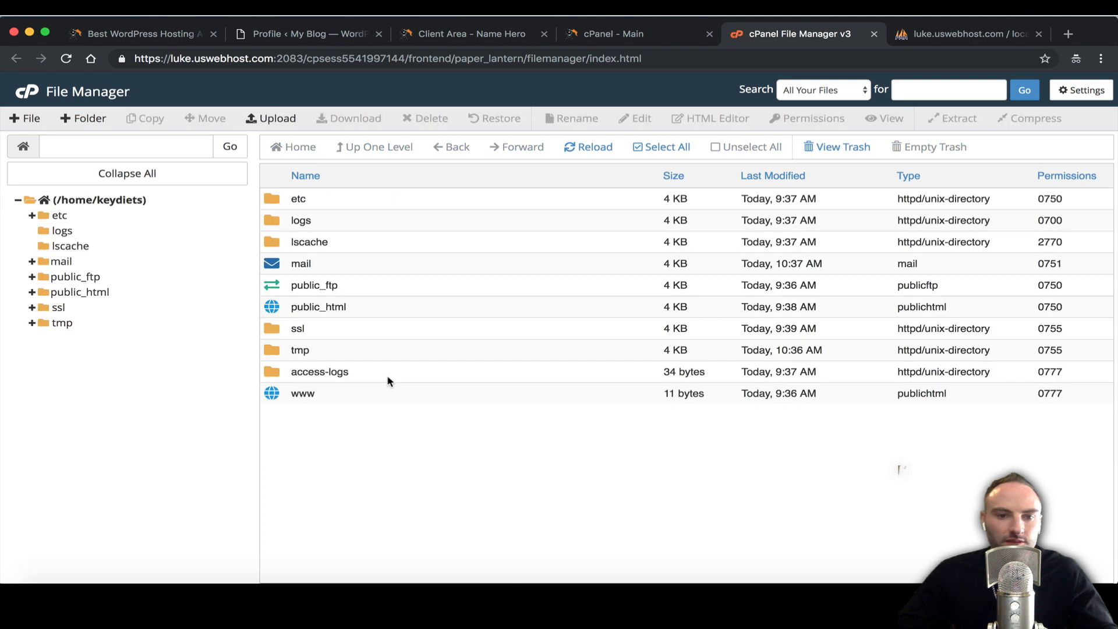
double_click(273, 393)
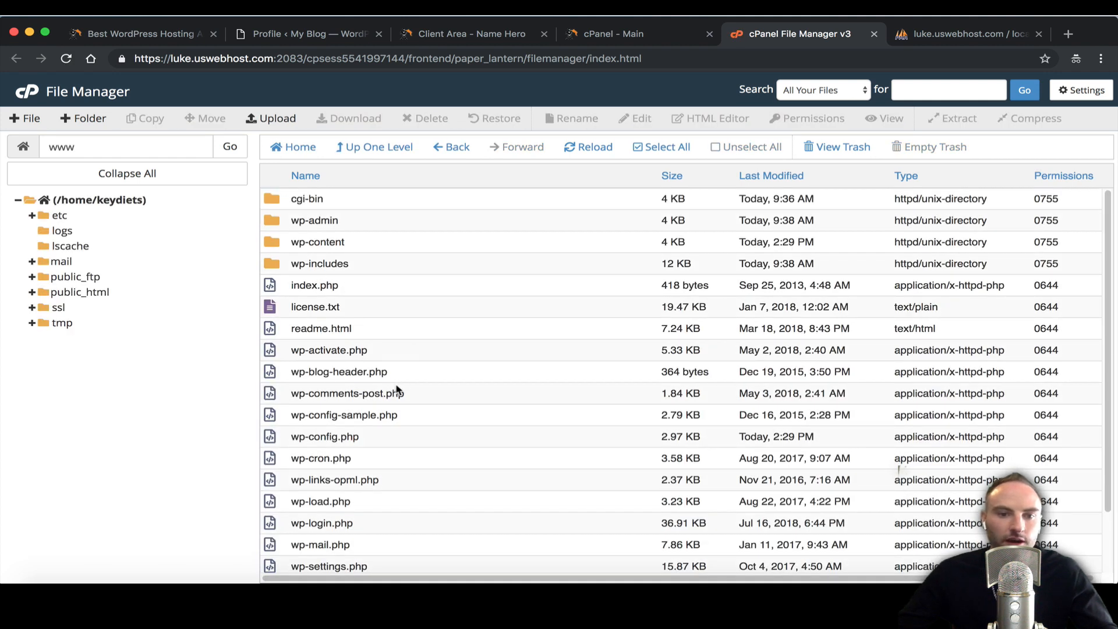
click(314, 434)
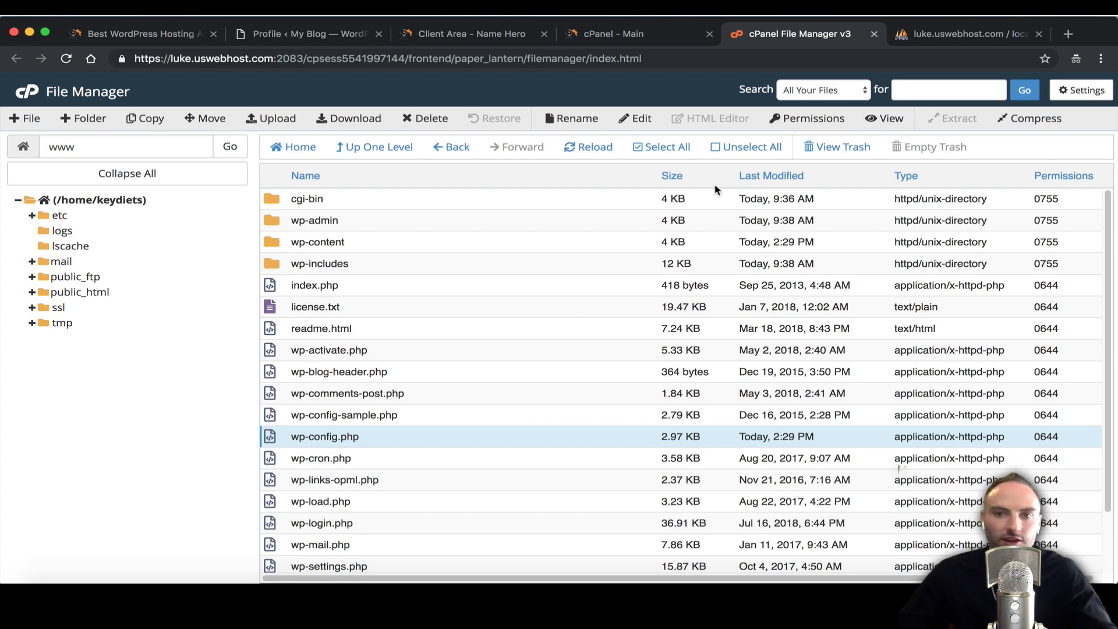
Step: Browse the rows of the wpgr_users table in the keydiets_wp993 database
click(960, 33)
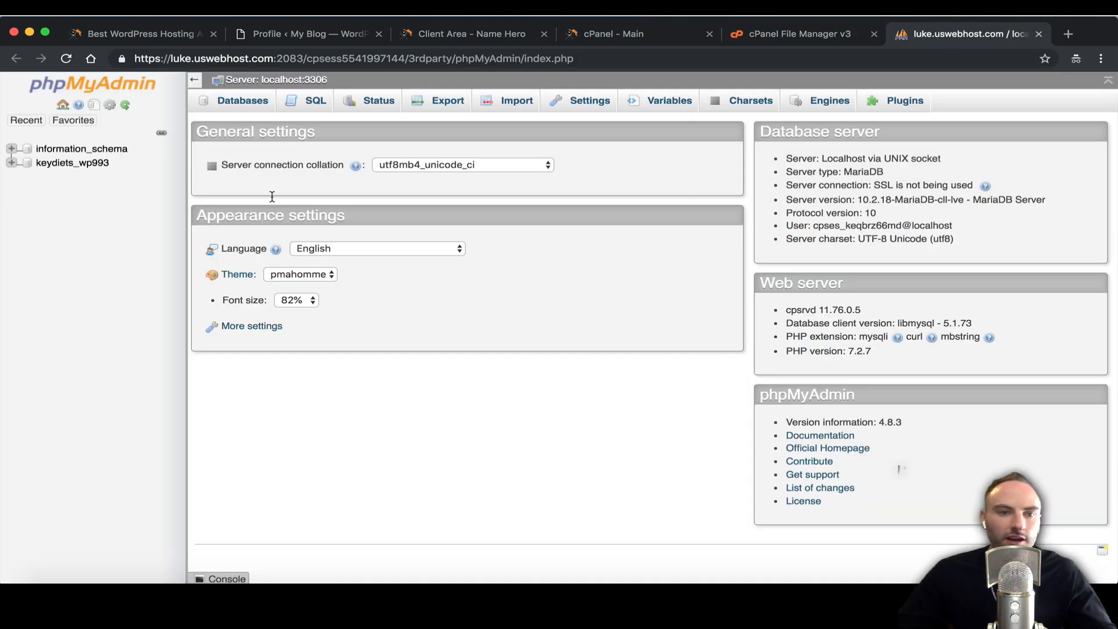
click(62, 163)
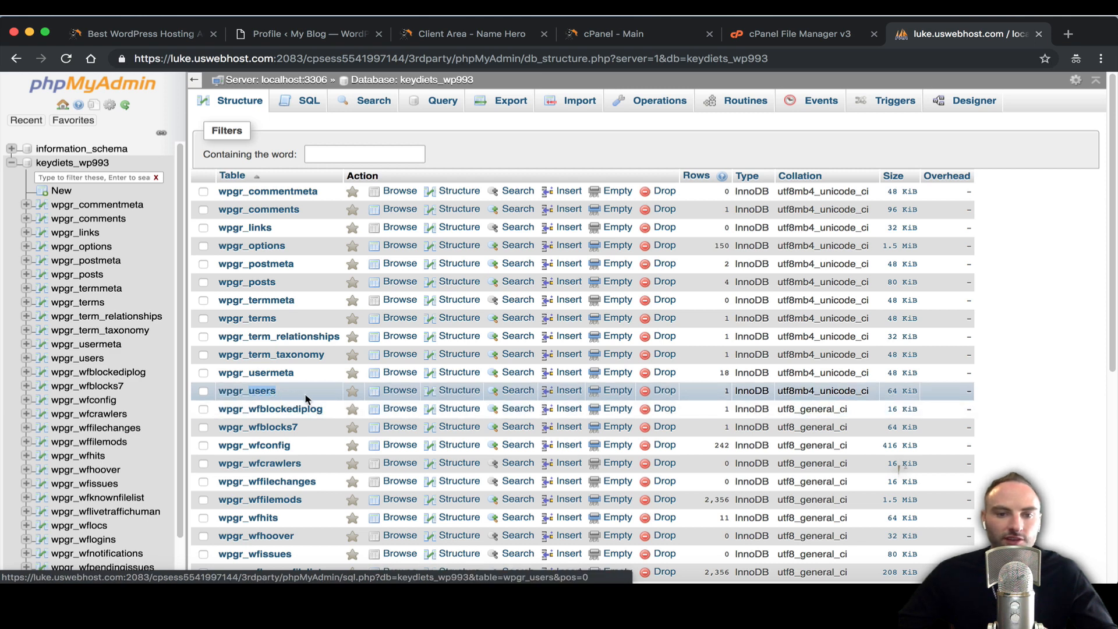
click(396, 390)
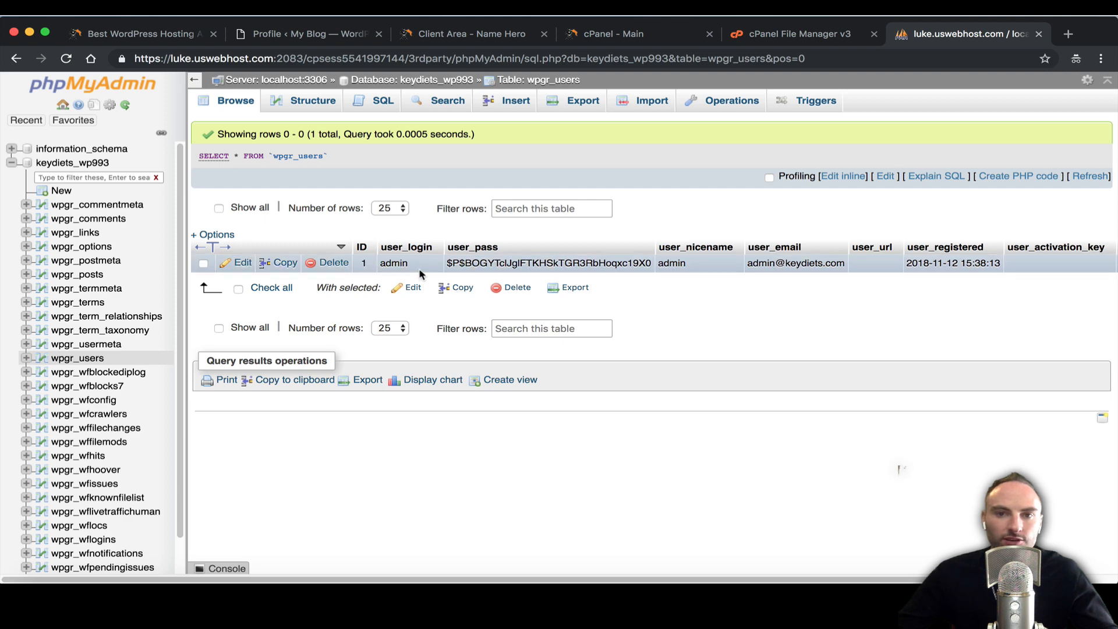
Step: Check the WordPress users list, then return to the wpgr_users table
click(309, 36)
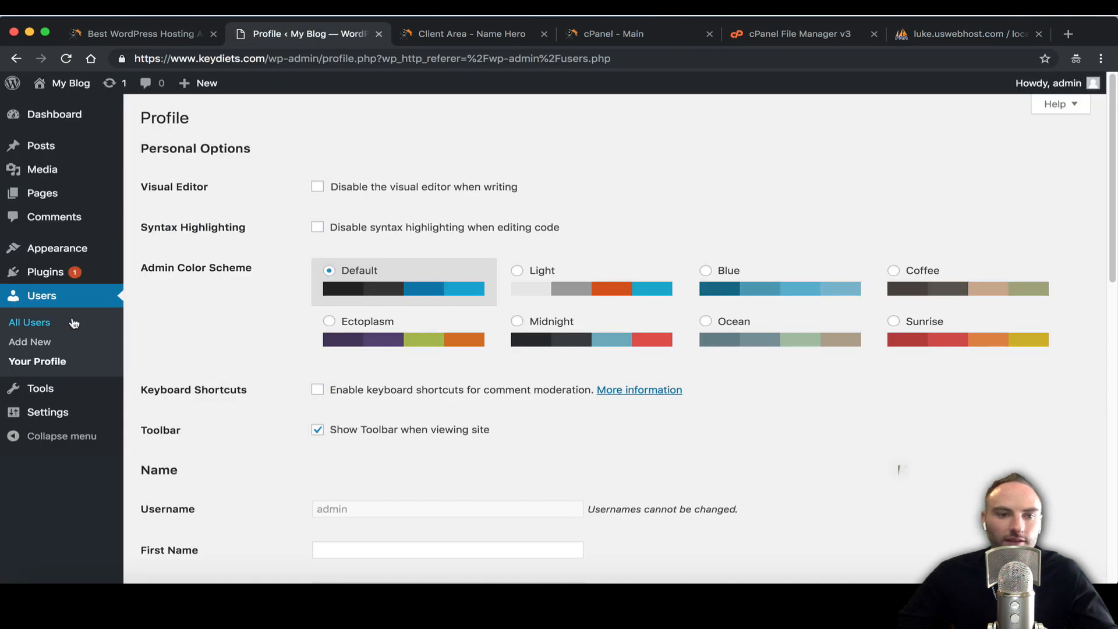
click(29, 321)
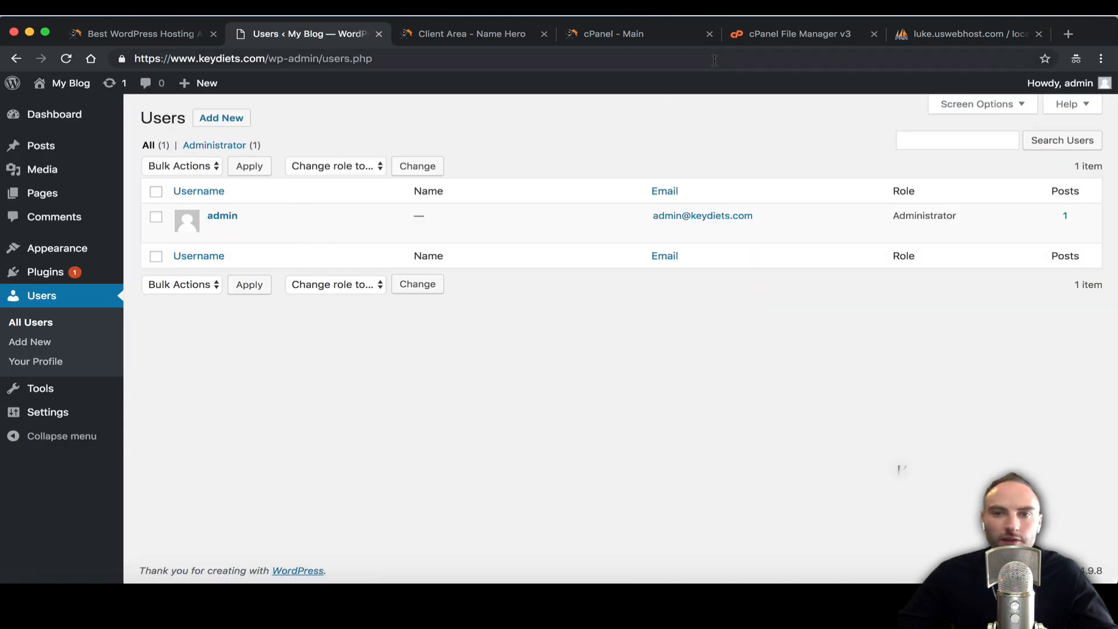
click(966, 33)
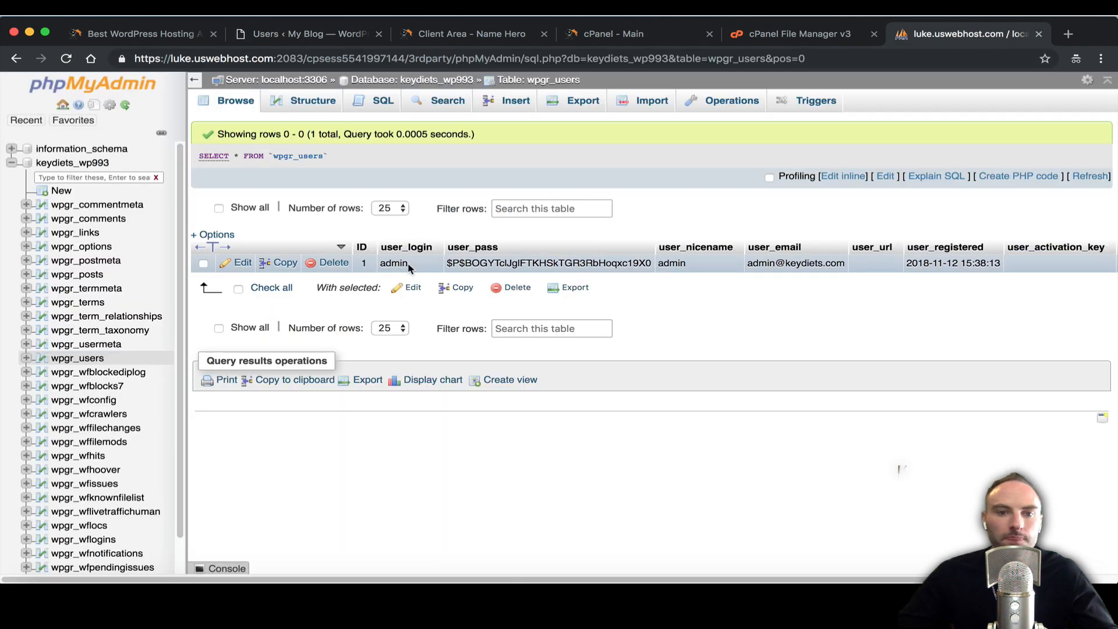
Step: Edit the admin row and select its user_login value 'admin' for replacement
click(242, 263)
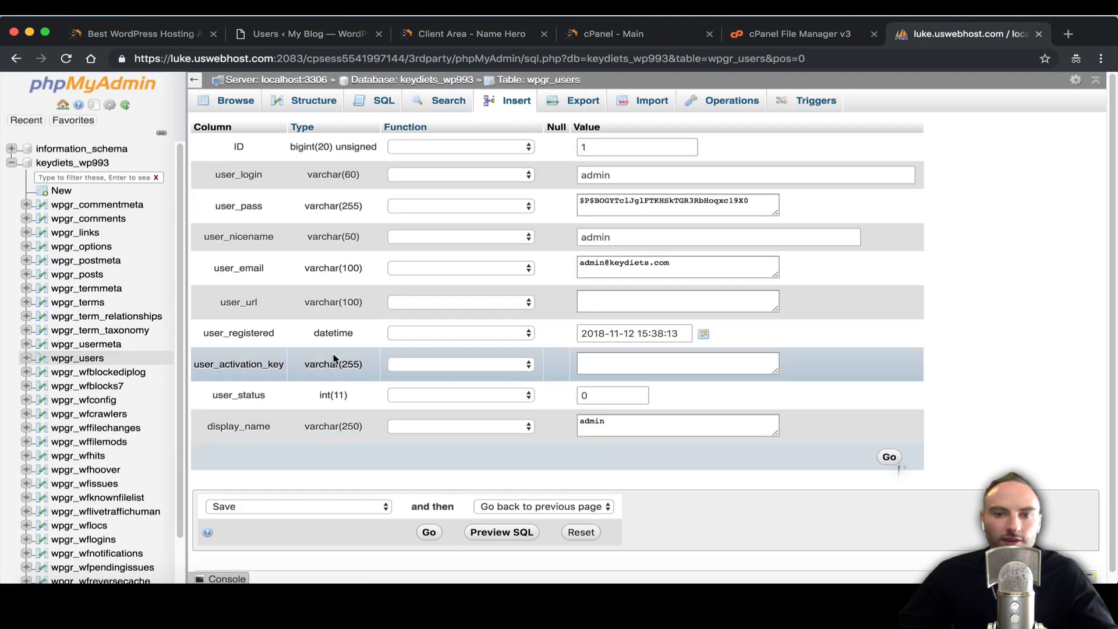
drag(620, 175, 554, 175)
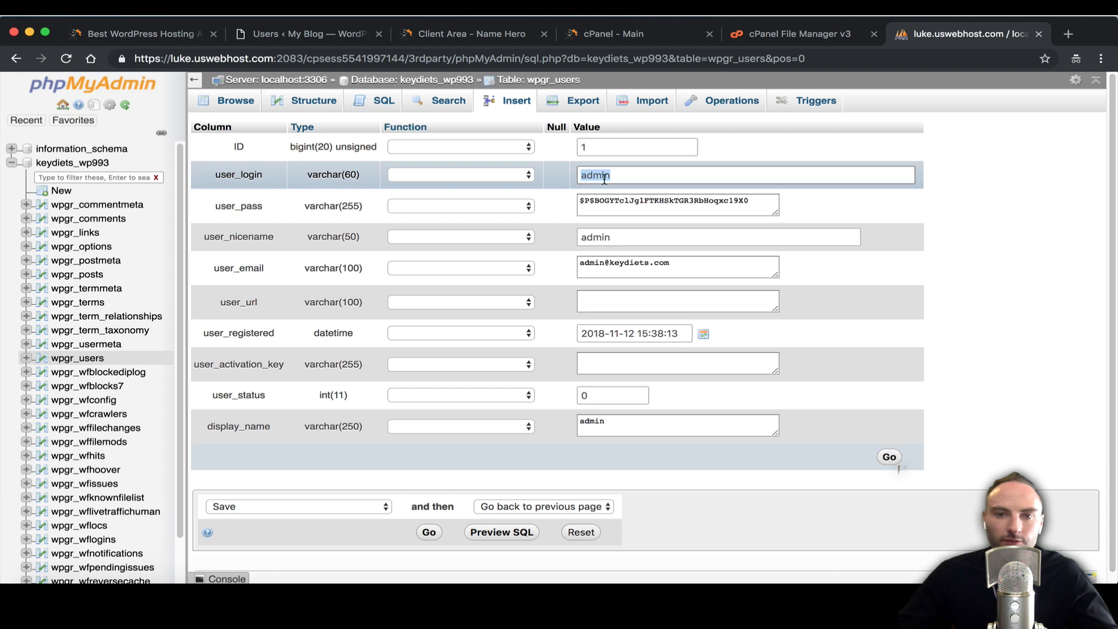
click(607, 175)
double_click(603, 175)
click(581, 175)
double_click(594, 175)
click(637, 175)
drag(611, 175, 580, 175)
click(629, 175)
click(615, 175)
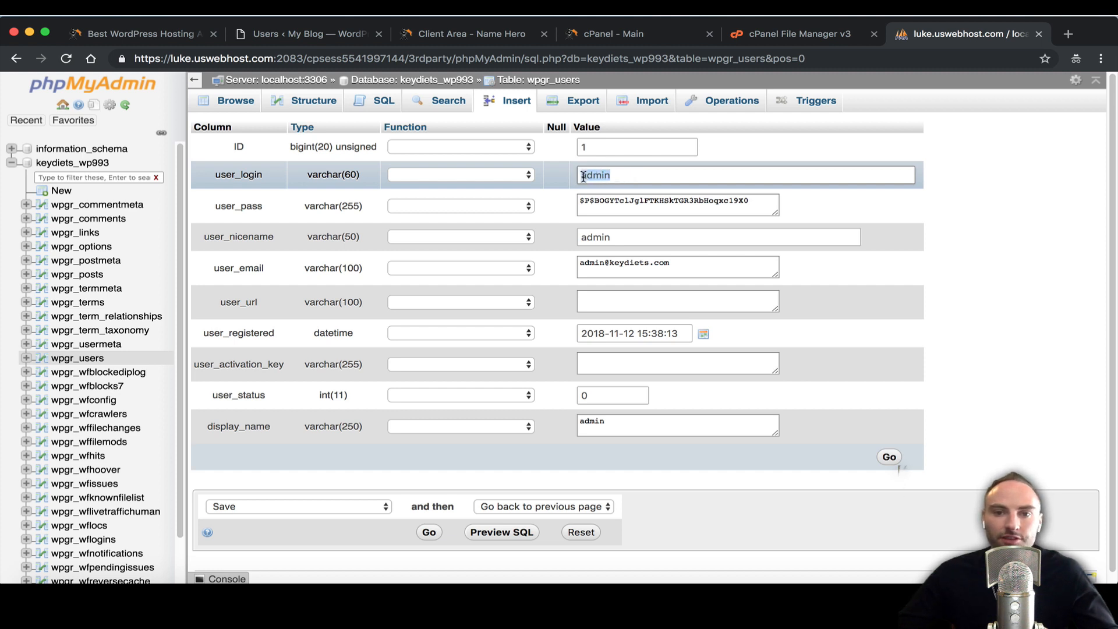
click(651, 175)
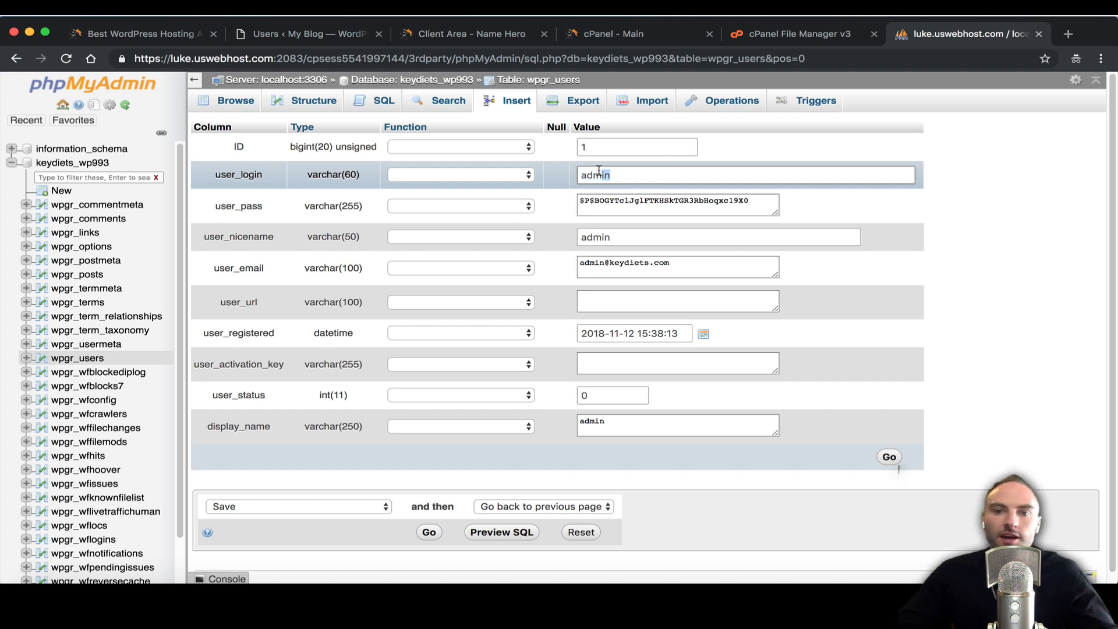
key(shift+Left)
key(shift+Left)
key(shift+Left)
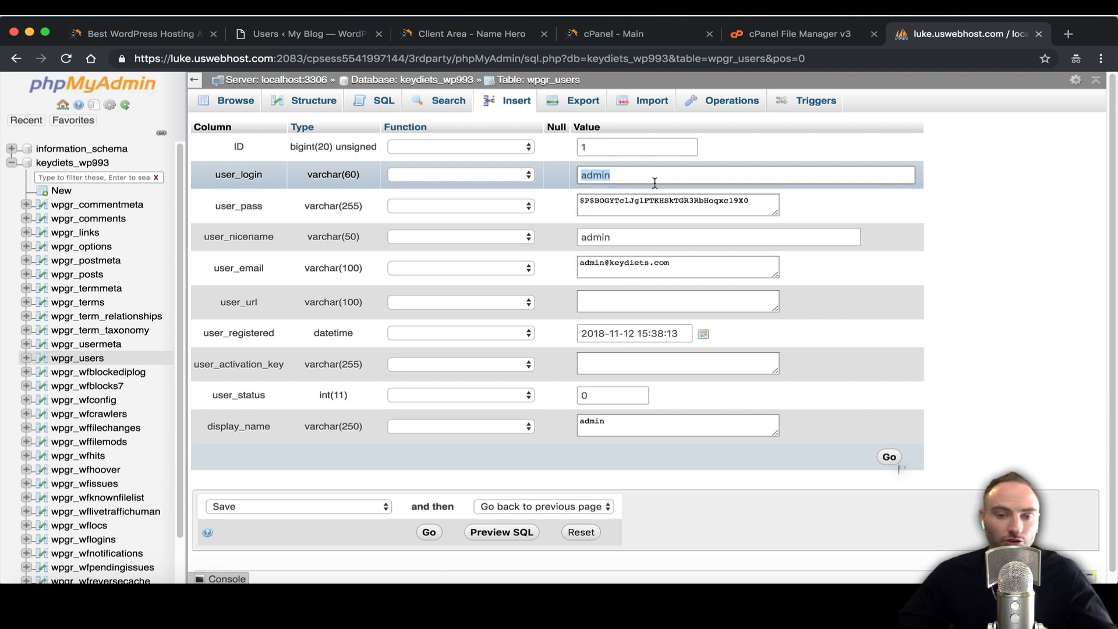
click(643, 175)
double_click(594, 175)
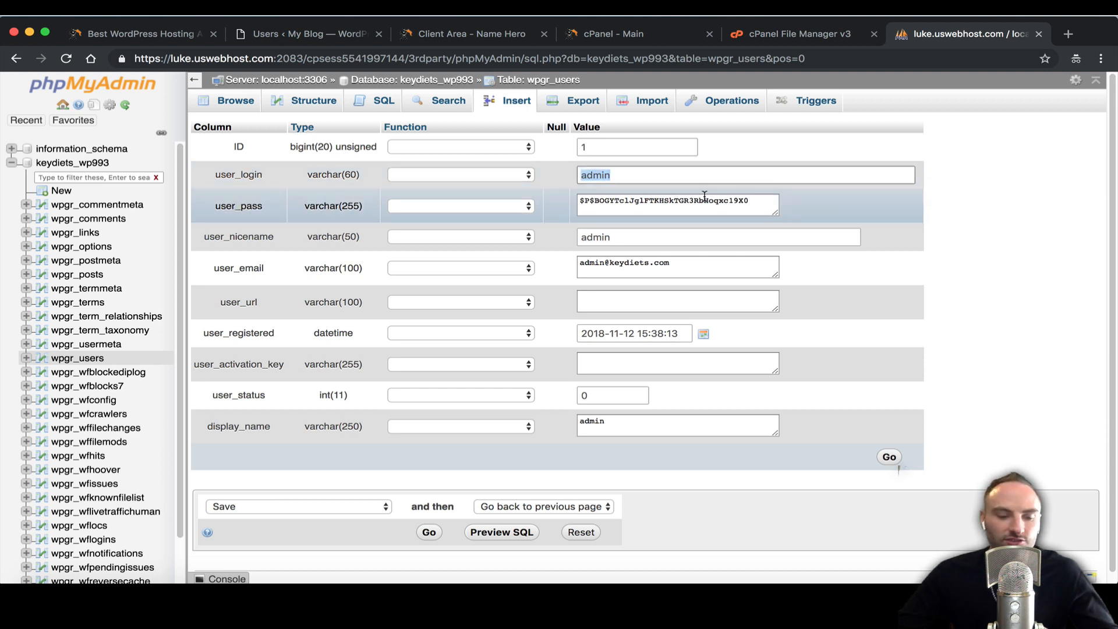
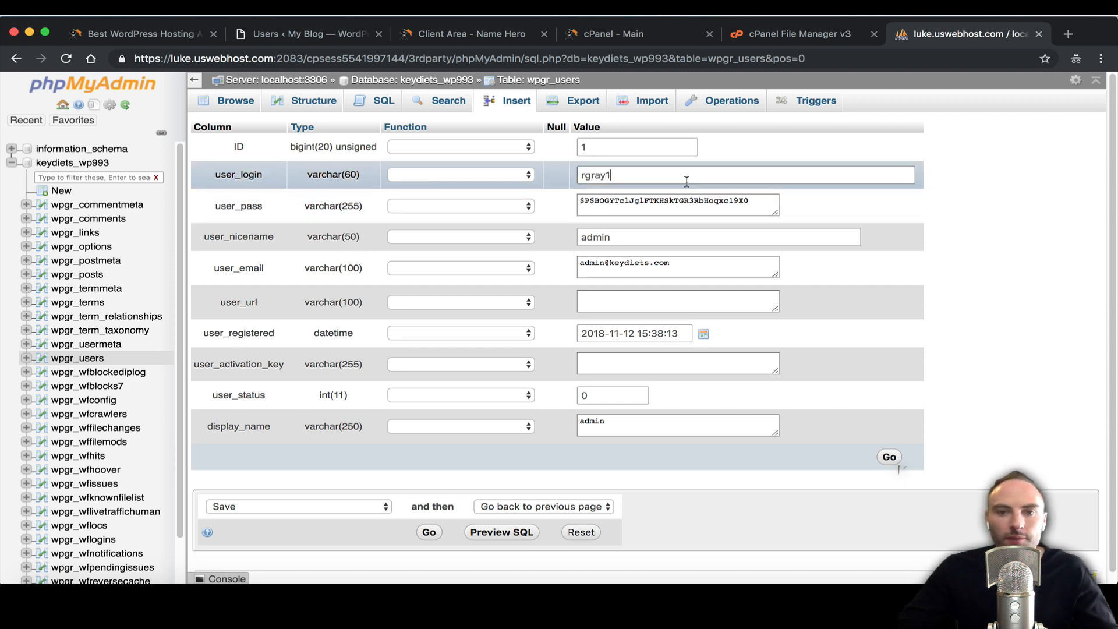
drag(628, 178, 577, 182)
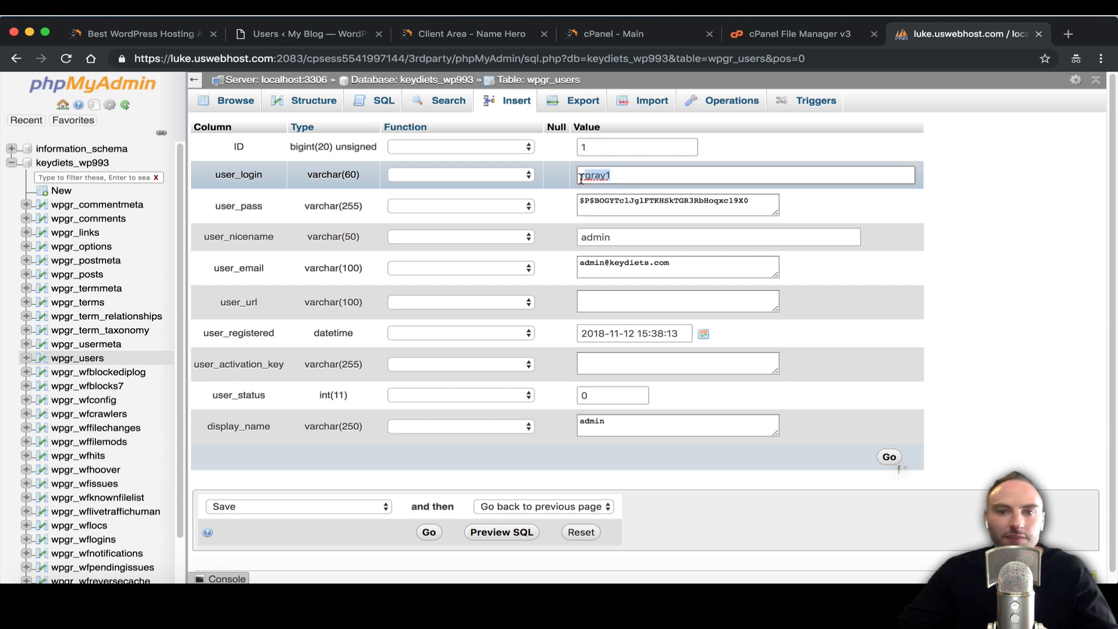
click(606, 175)
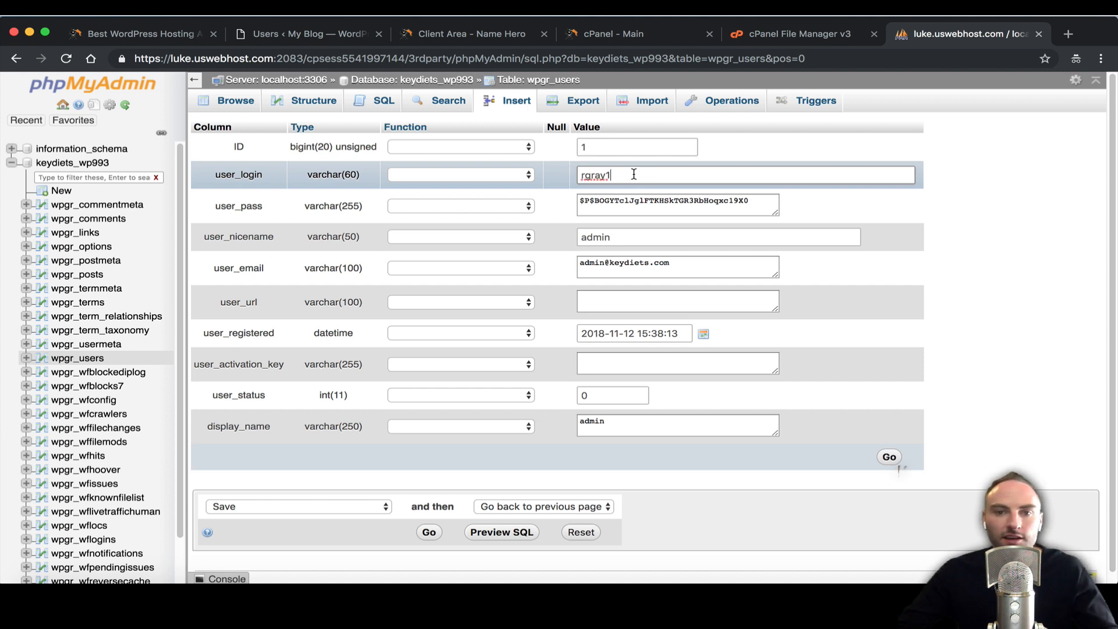
drag(620, 176, 568, 179)
click(619, 176)
click(616, 175)
click(887, 458)
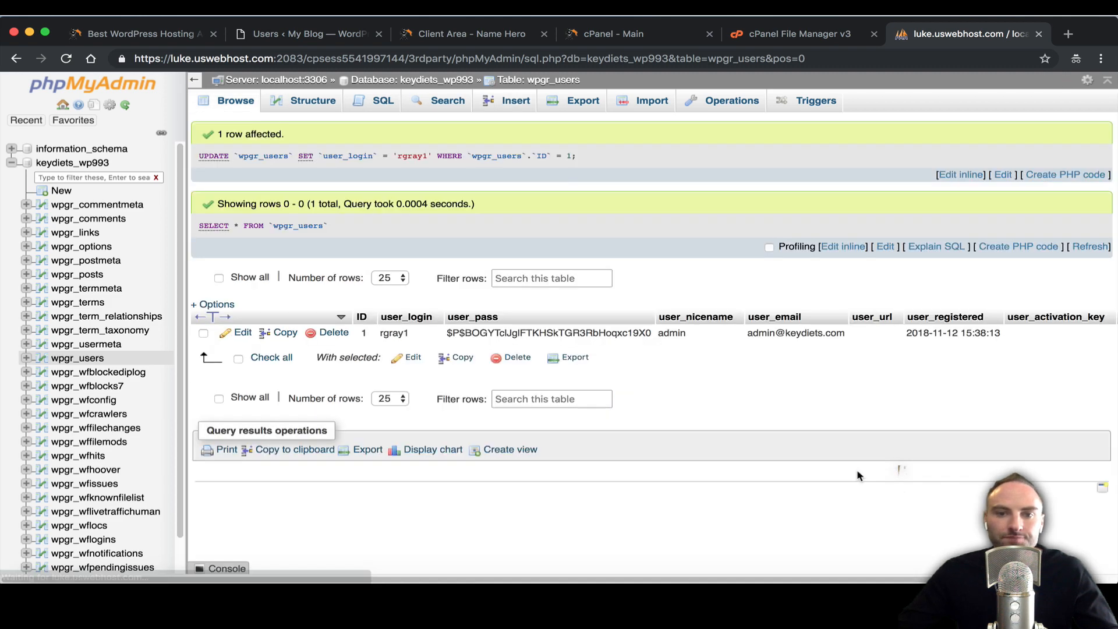
click(293, 33)
key(super+r)
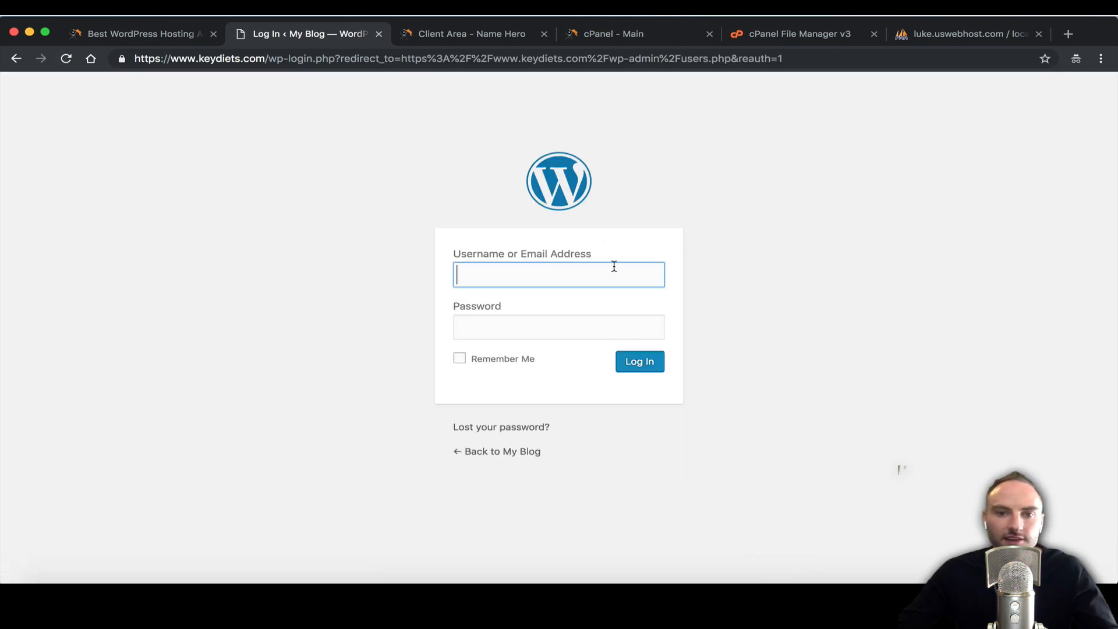
key(Tab)
text(••••)
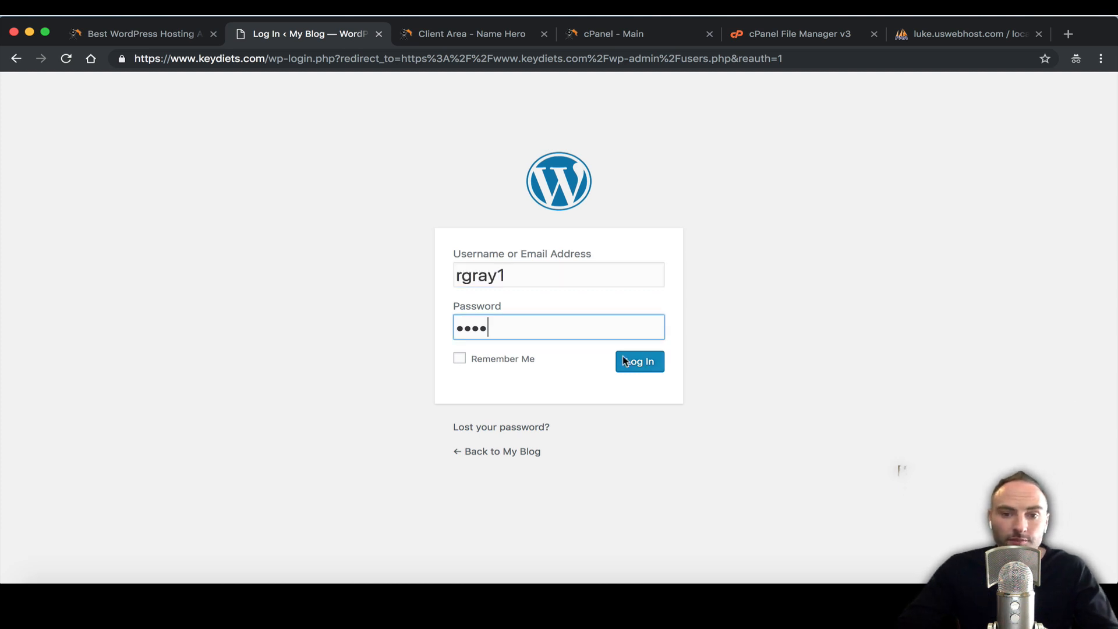
click(640, 361)
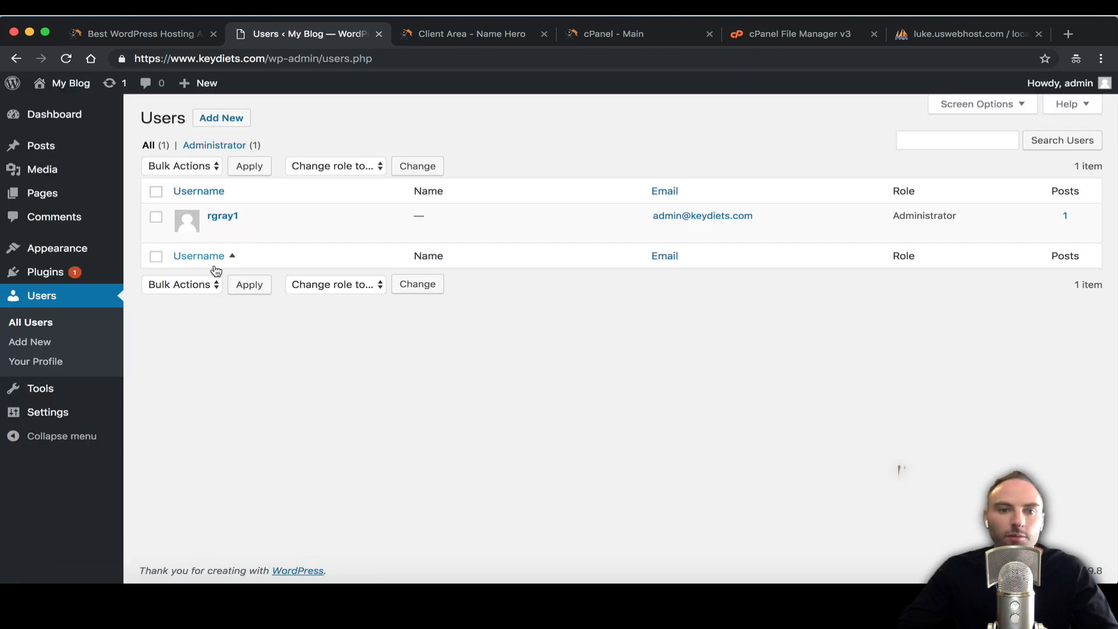
mouse_move(190, 244)
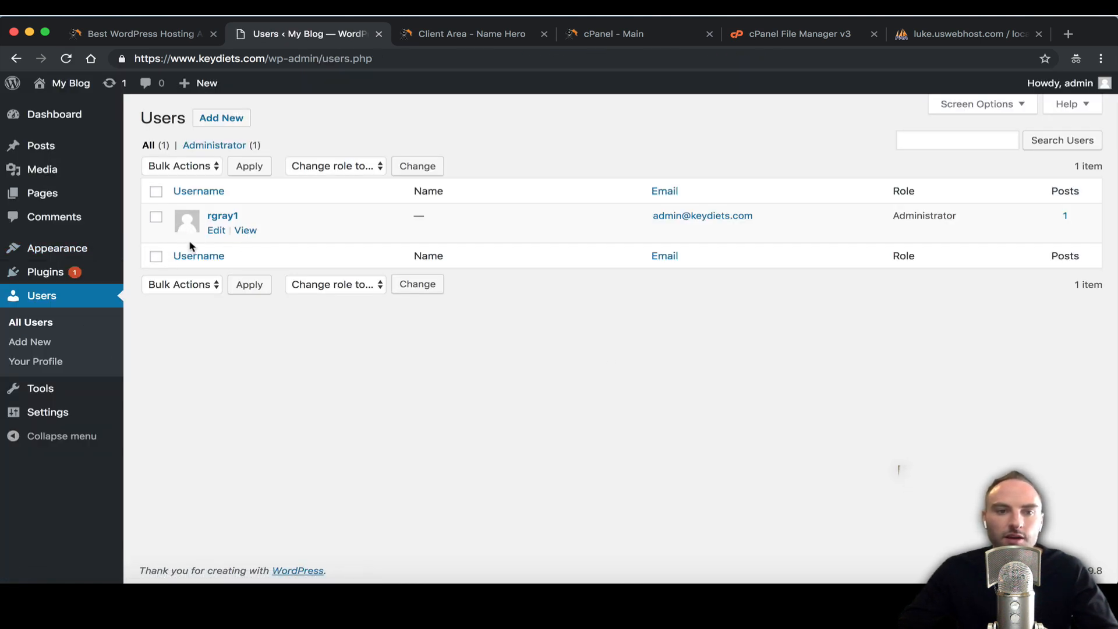
click(216, 231)
scroll(237, 243, down, 3)
scroll(238, 244, down, 3)
scroll(262, 249, down, 3)
scroll(308, 248, down, 3)
scroll(308, 247, down, 3)
scroll(307, 247, down, 2)
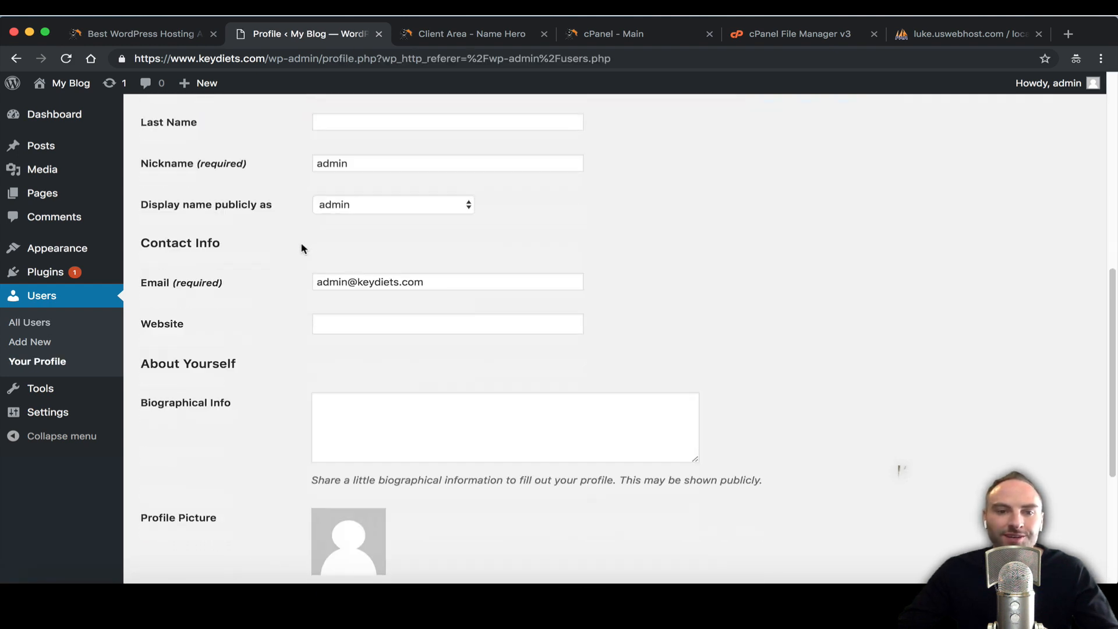
scroll(307, 247, down, 1)
scroll(298, 254, up, 10)
scroll(311, 305, down, 3)
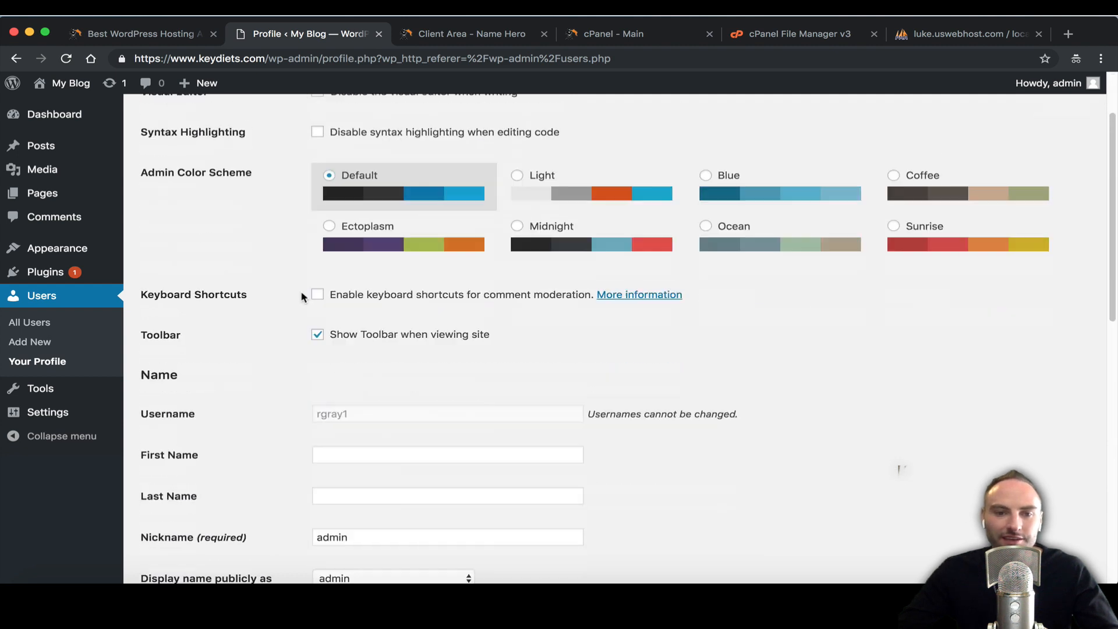
scroll(298, 285, down, 3)
scroll(289, 262, down, 3)
scroll(275, 255, down, 3)
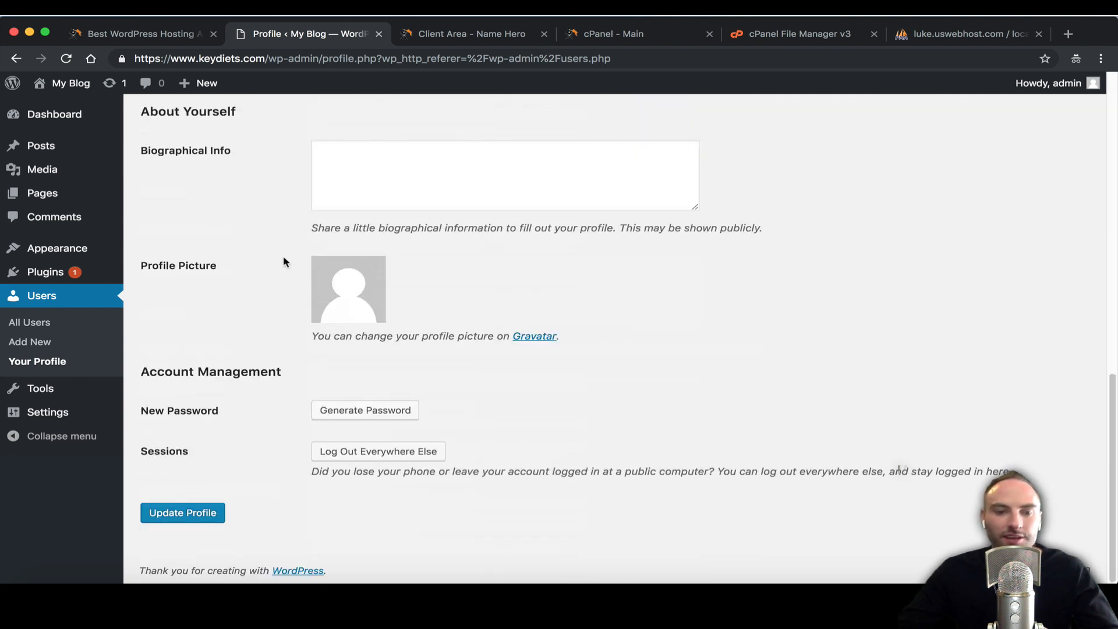
scroll(295, 274, up, 1)
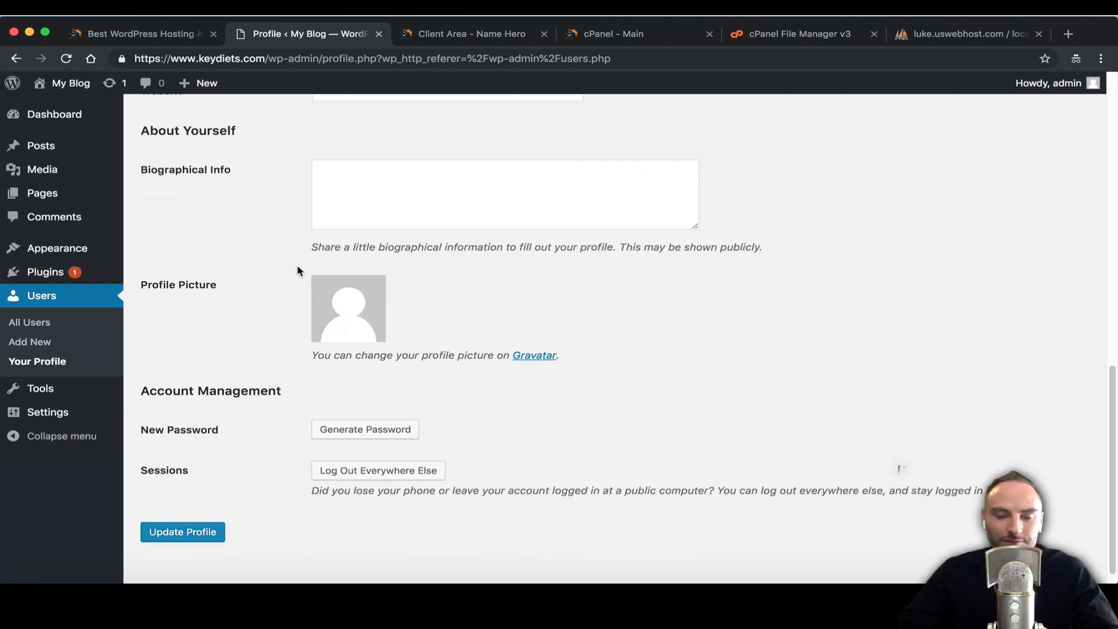
scroll(525, 326, up, 1)
scroll(490, 315, down, 2)
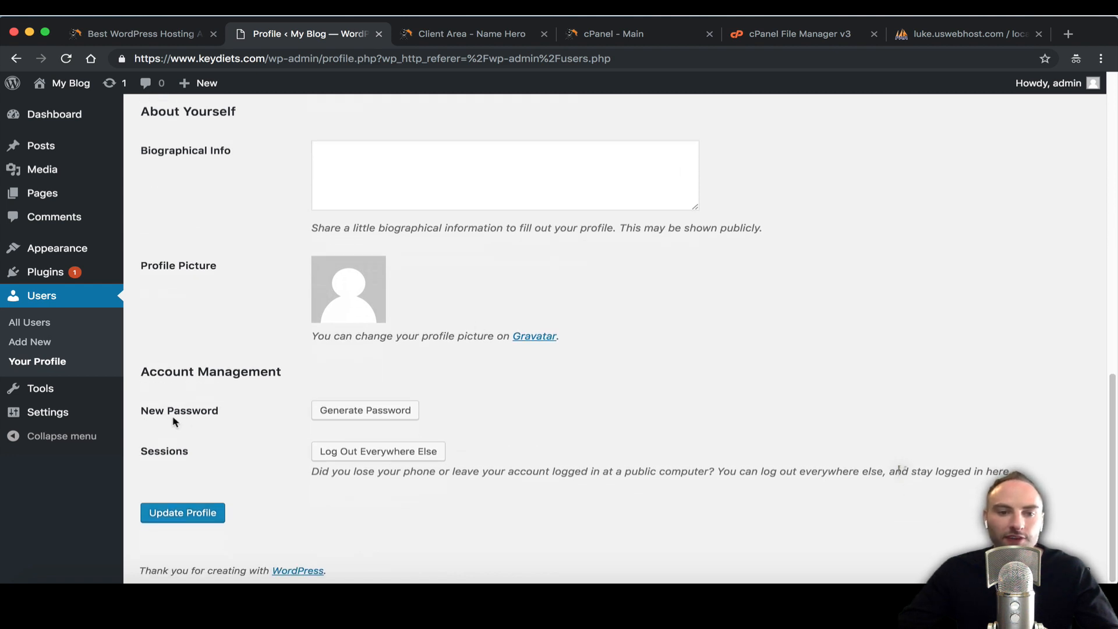
Step: Generate a strong new password in Account Management and select its full text
click(359, 410)
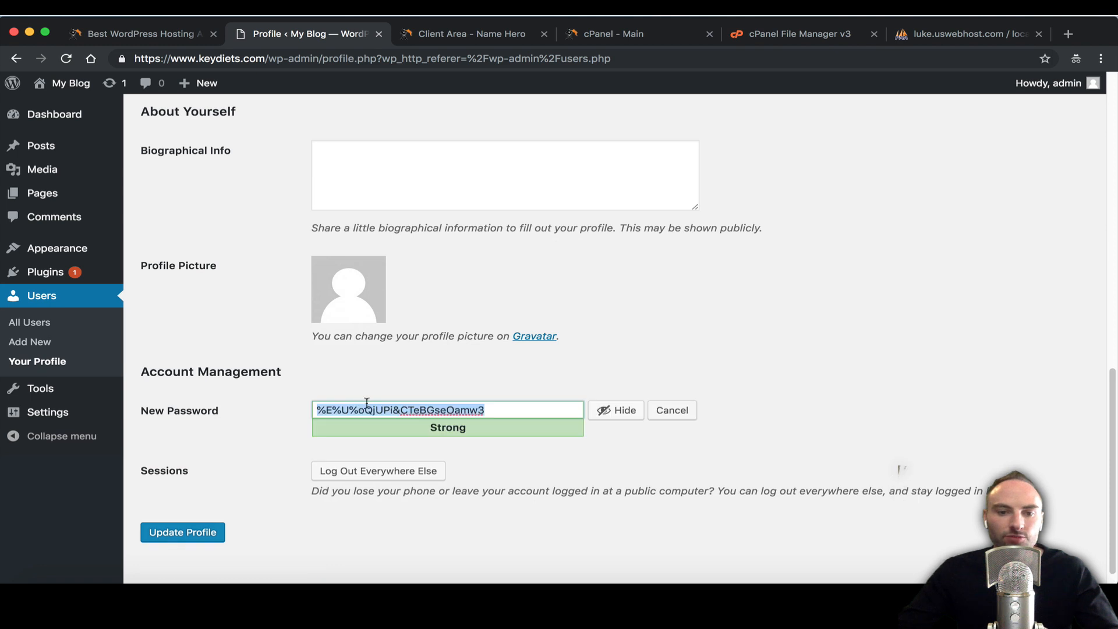
click(512, 410)
drag(486, 410, 313, 420)
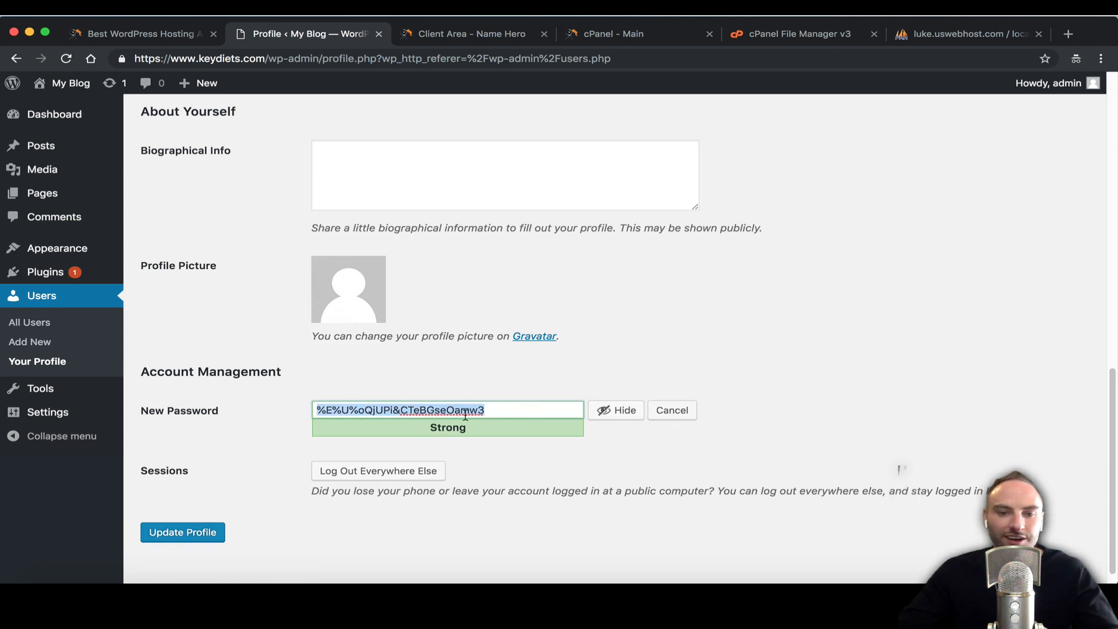
click(489, 412)
drag(486, 410, 311, 411)
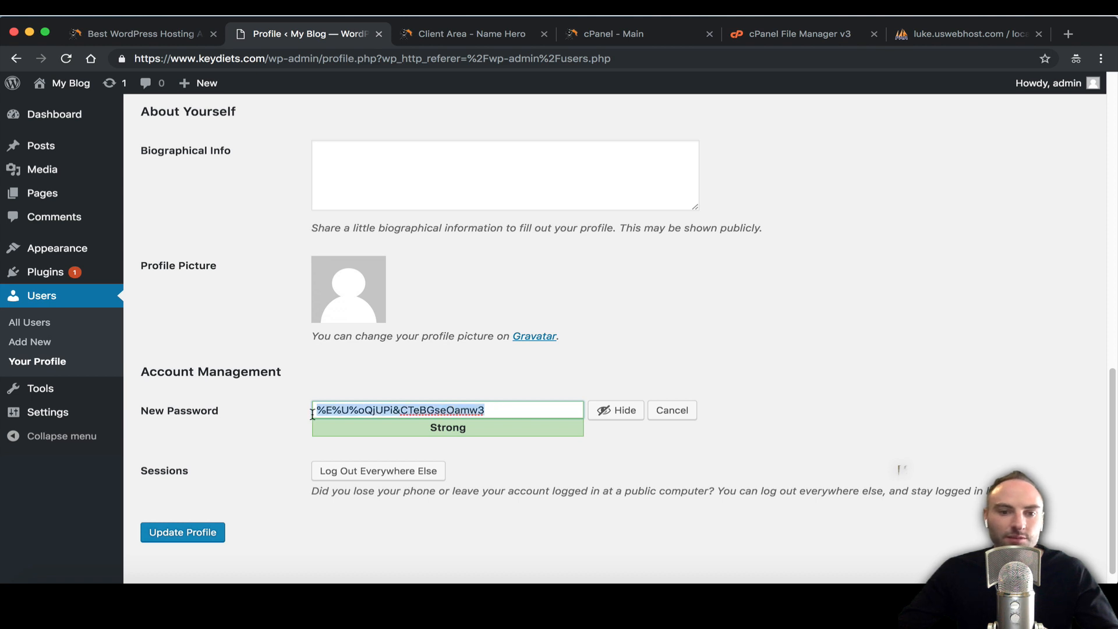
click(350, 411)
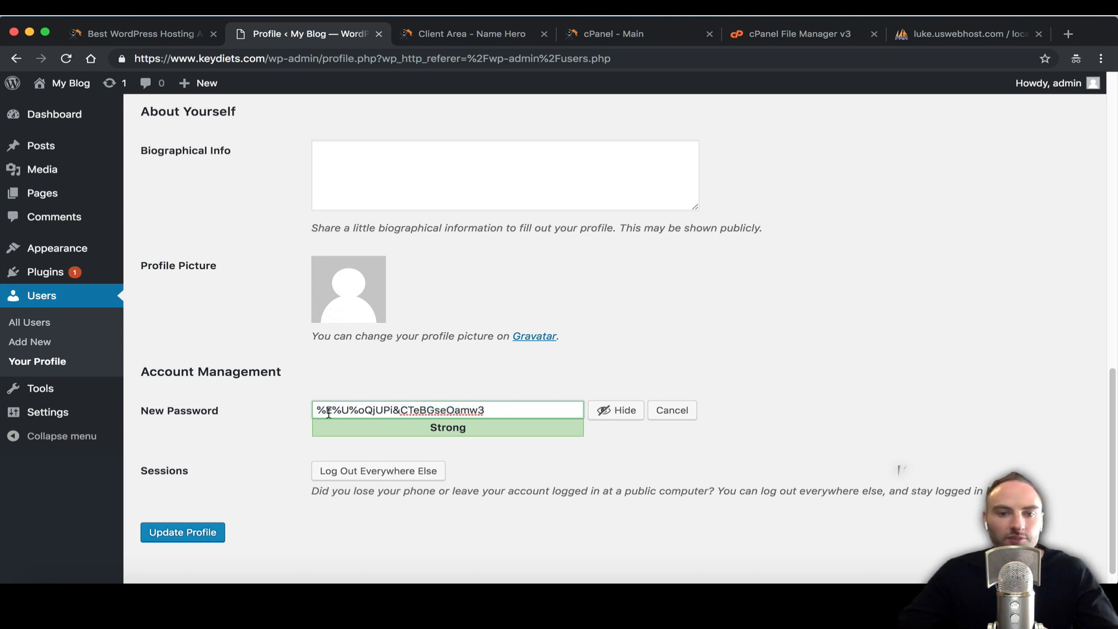
drag(337, 410, 412, 411)
drag(486, 410, 312, 414)
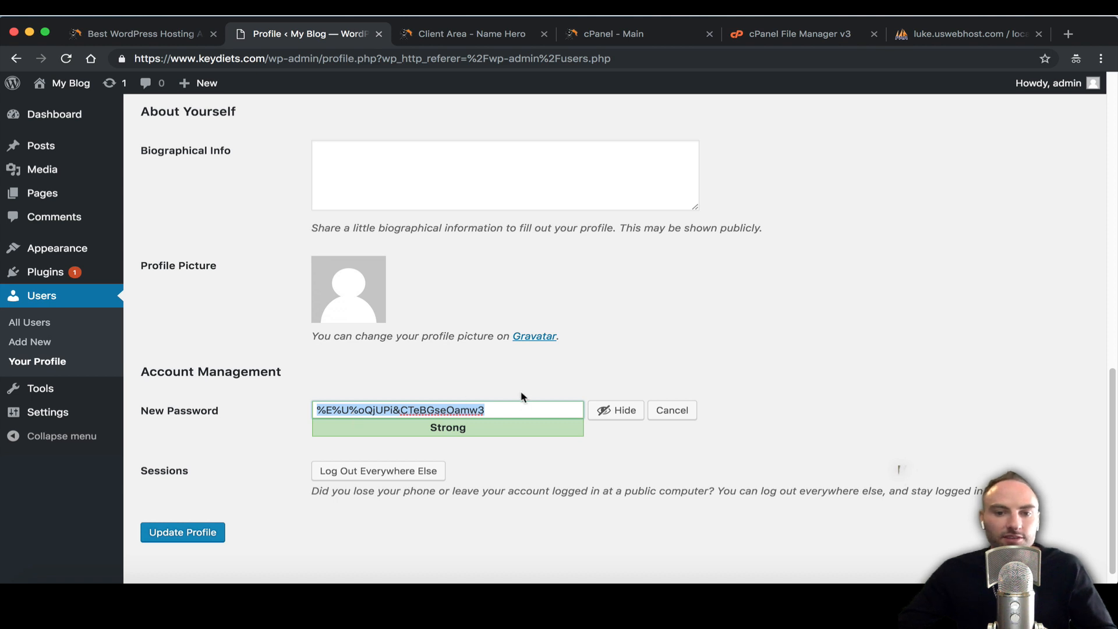
drag(521, 409, 299, 408)
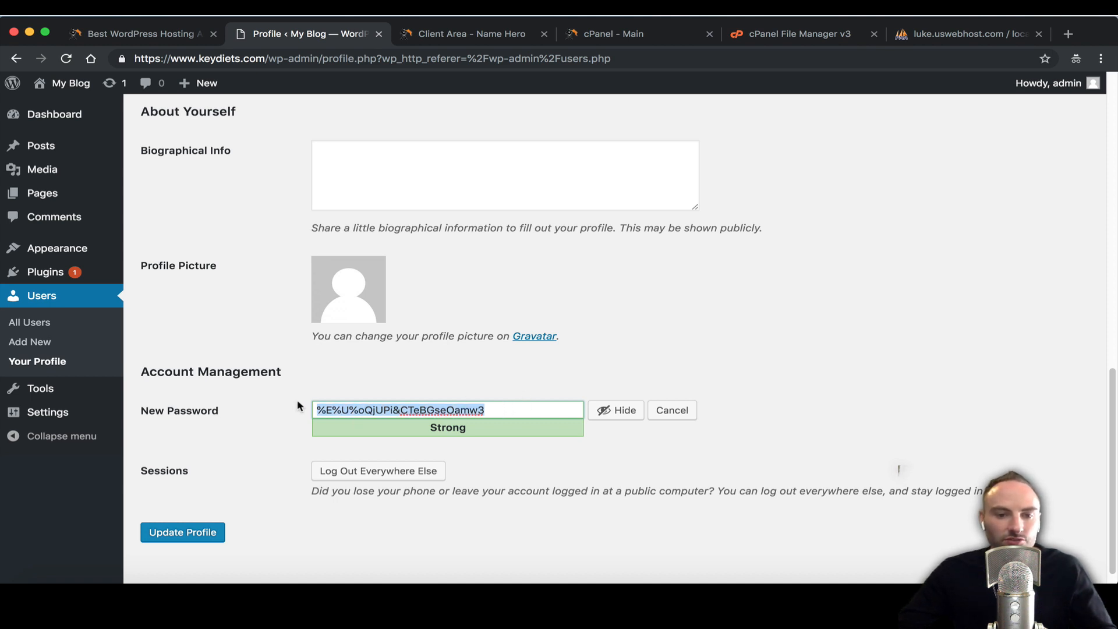
drag(315, 409, 323, 409)
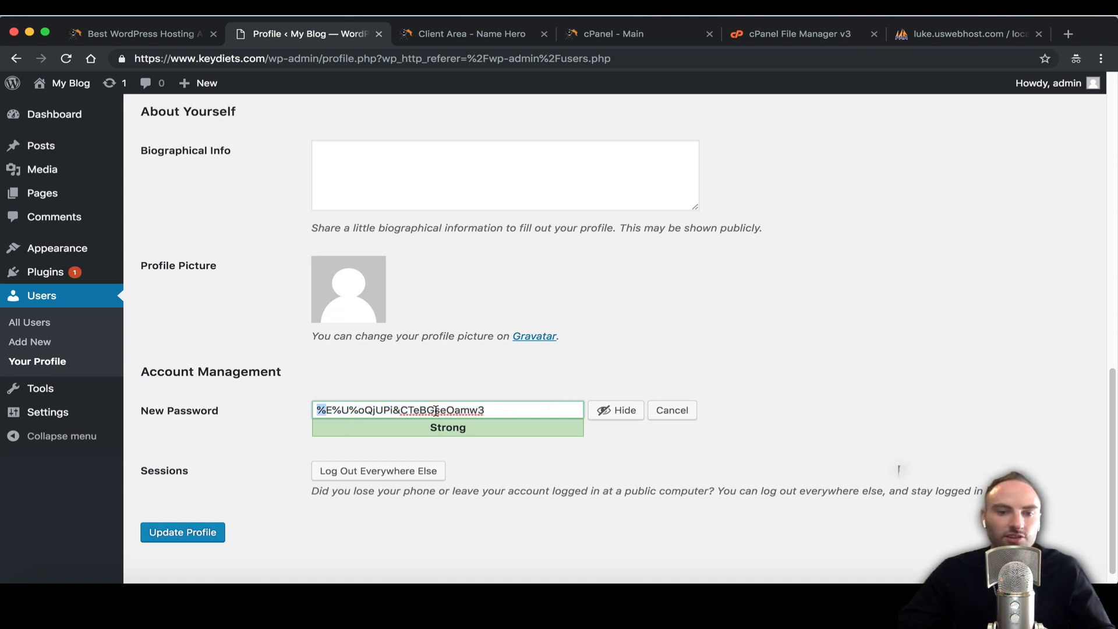
click(435, 411)
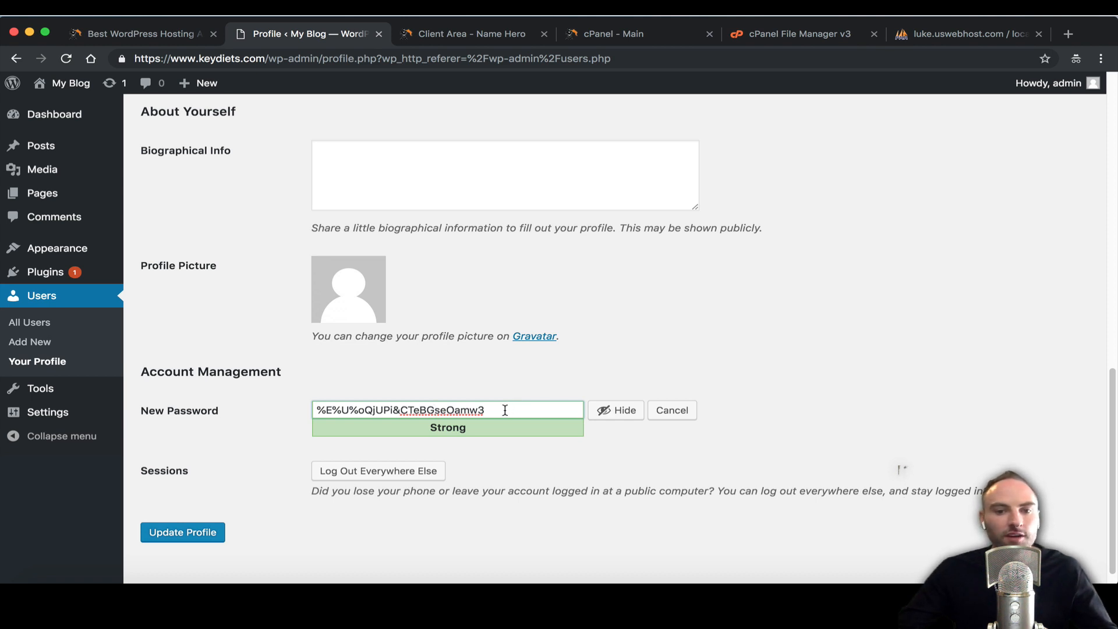
drag(493, 410, 208, 415)
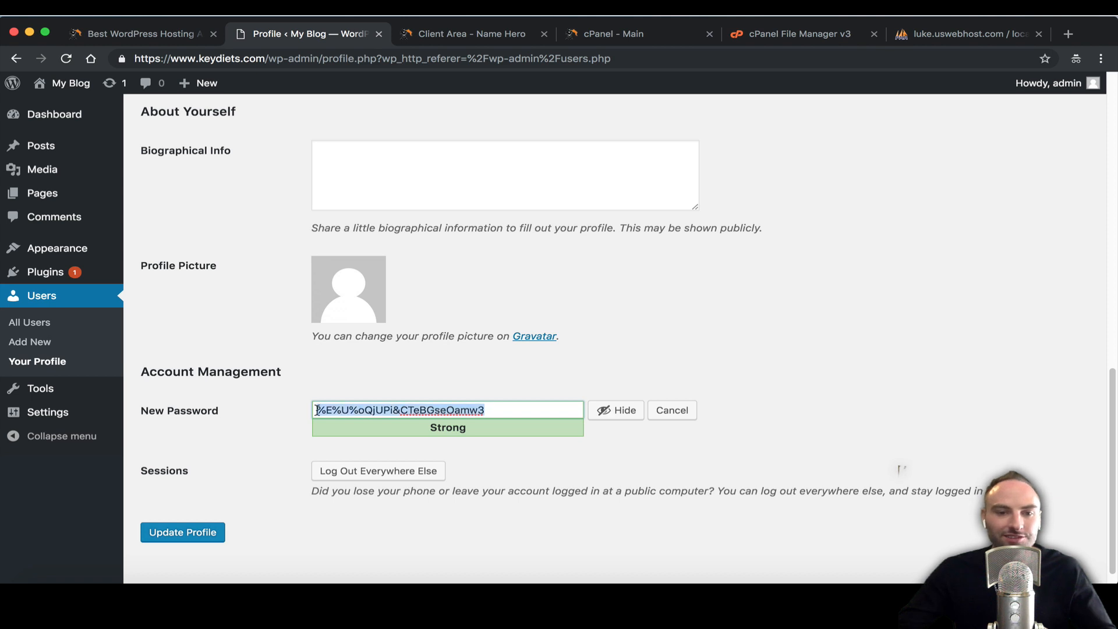
scroll(420, 349, up, 5)
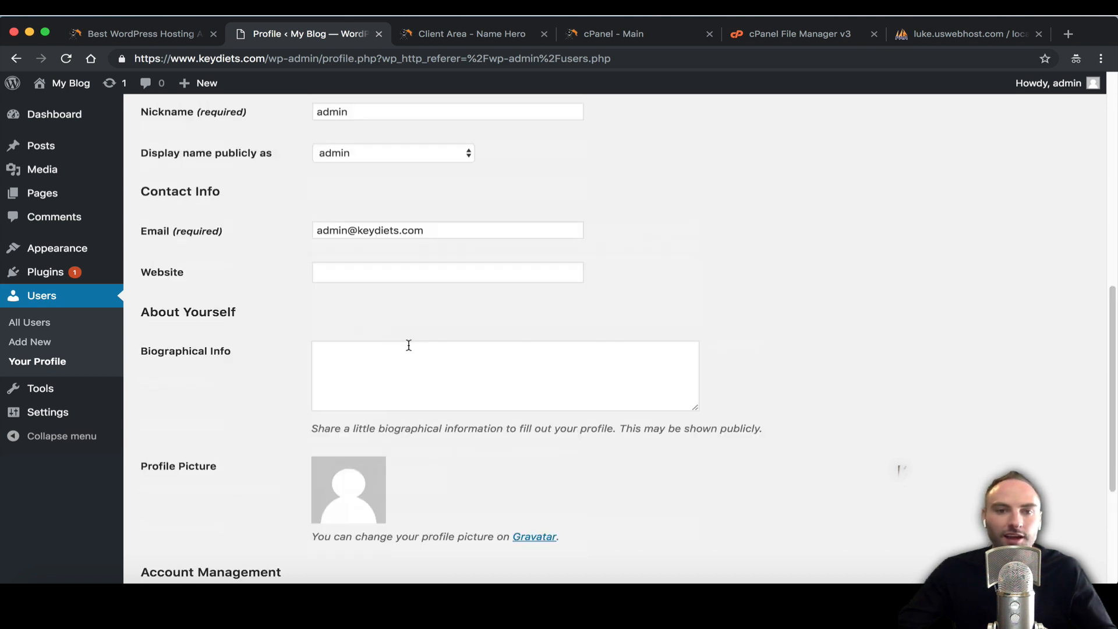
scroll(395, 295, up, 2)
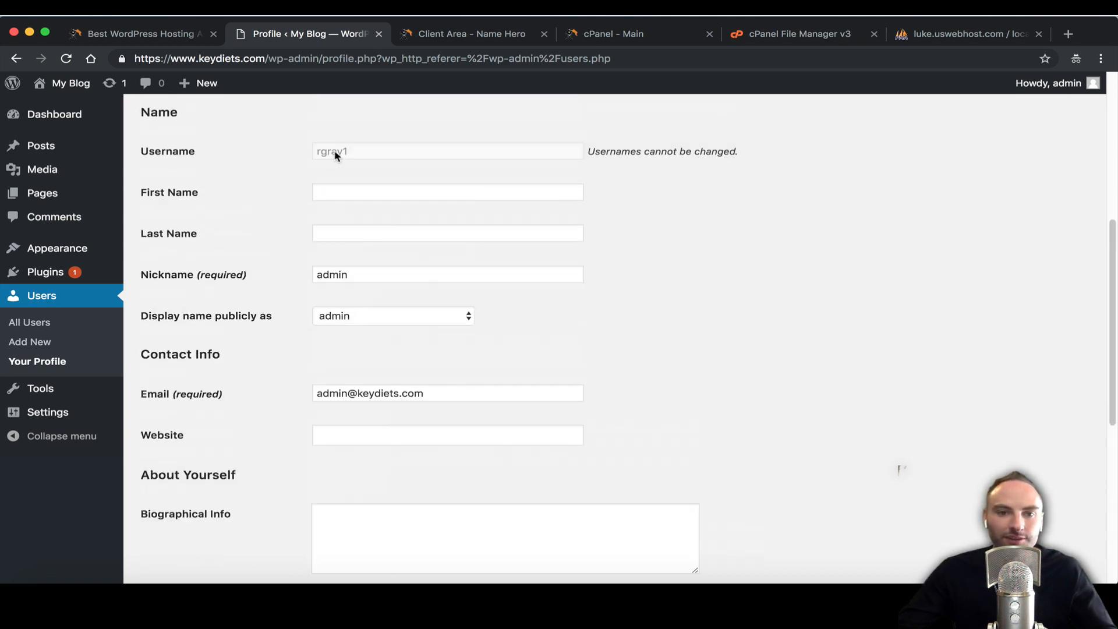
scroll(385, 193, down, 10)
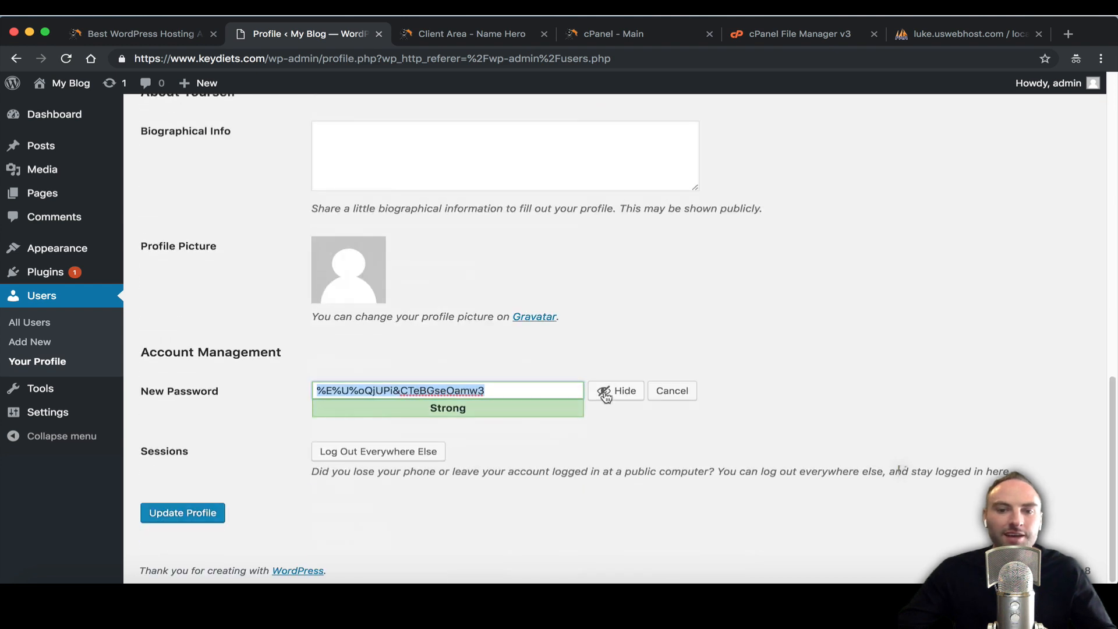
Step: Copy the generated password via the context menu
right_click(468, 390)
click(498, 412)
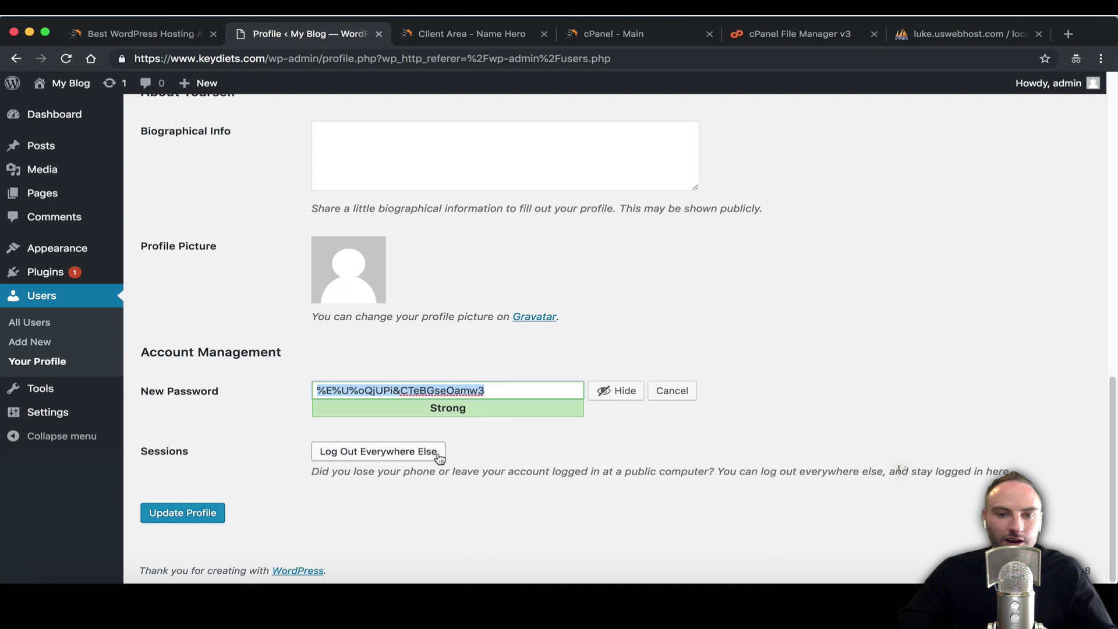
Step: Update the profile to save the new password
click(222, 512)
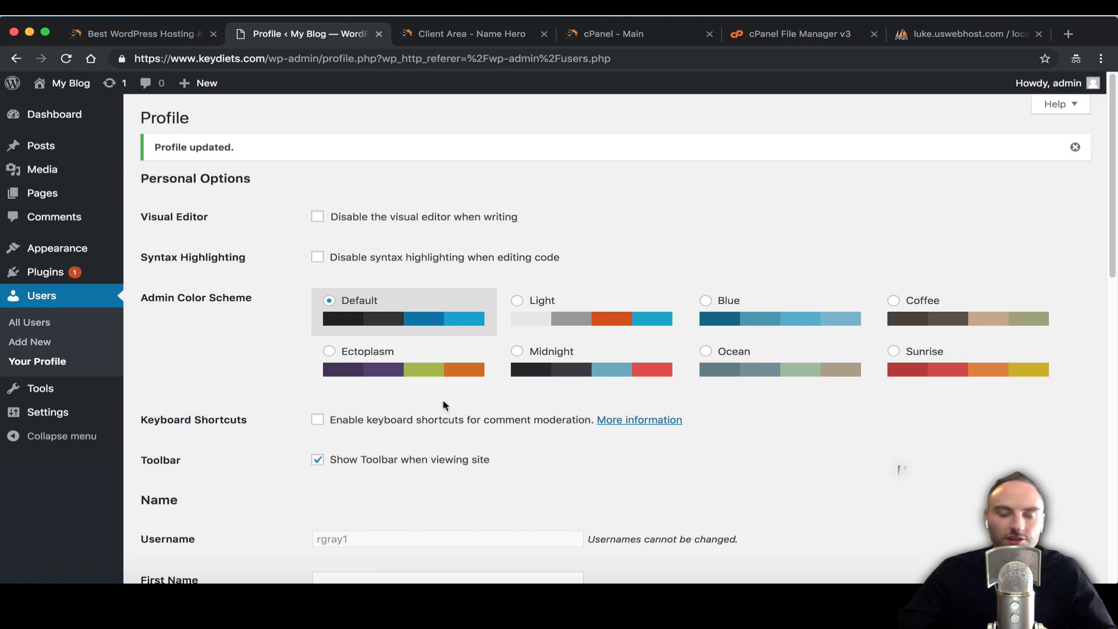
scroll(454, 400, down, 10)
scroll(439, 391, down, 10)
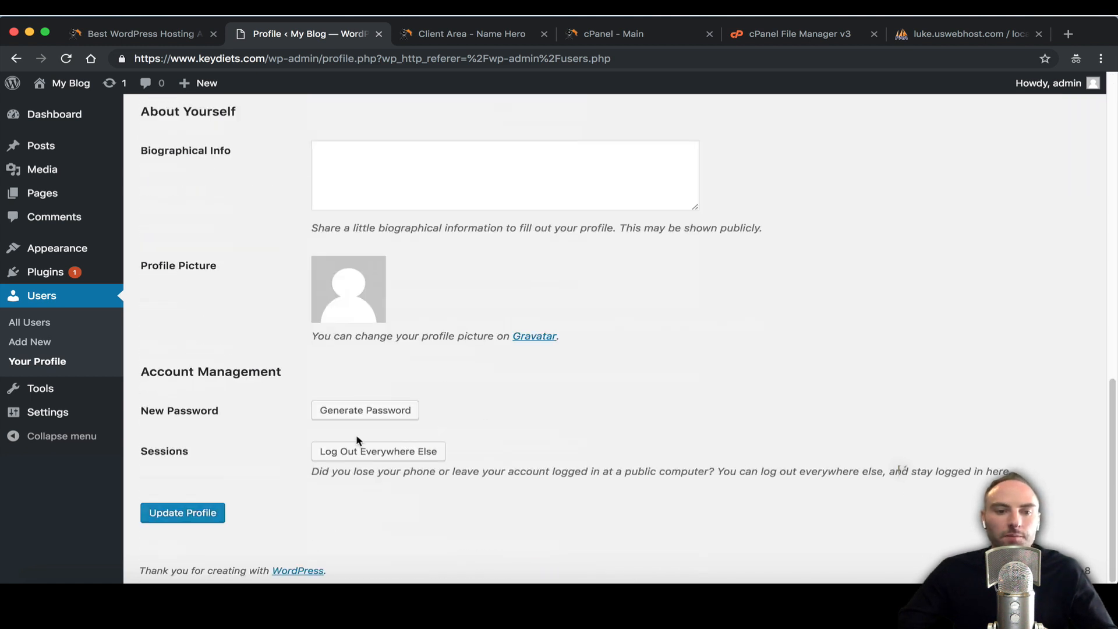
drag(149, 452, 188, 451)
click(263, 451)
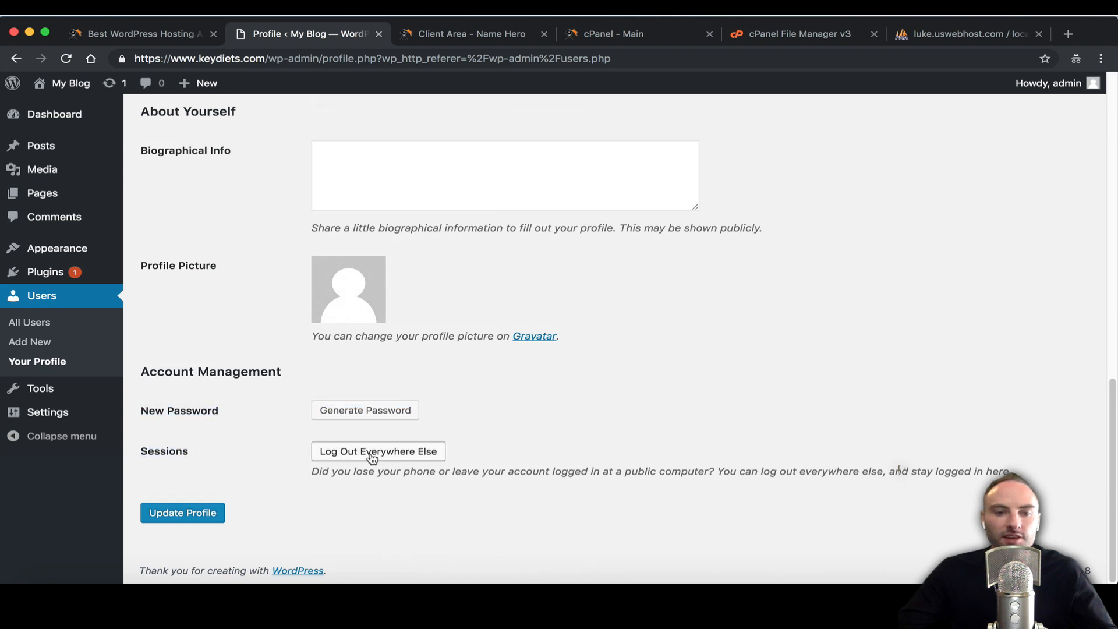
click(385, 452)
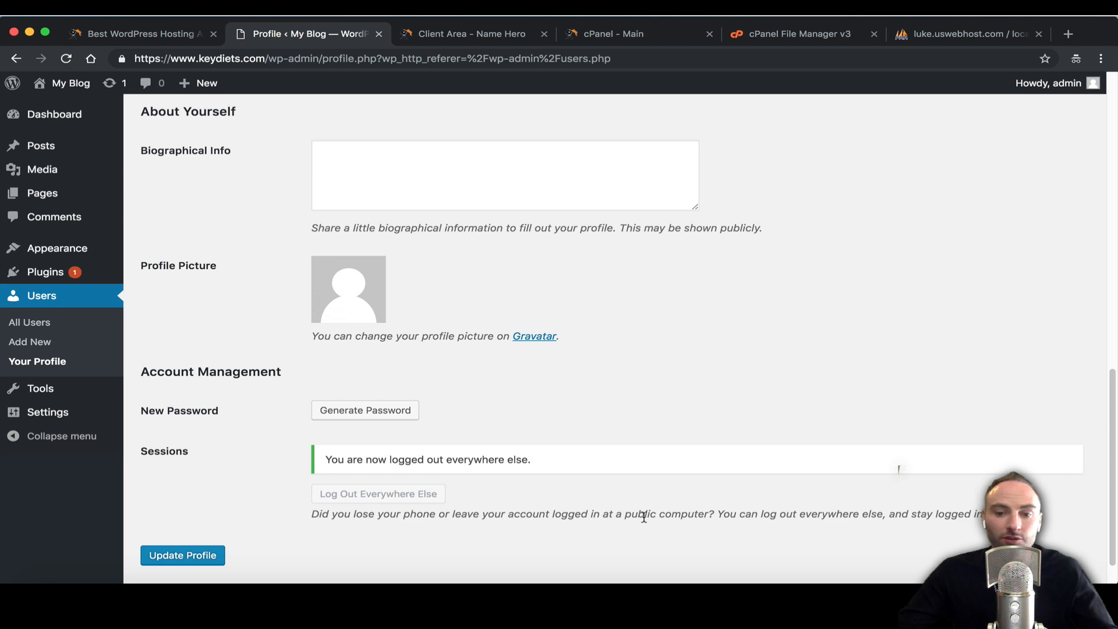
drag(570, 509, 717, 513)
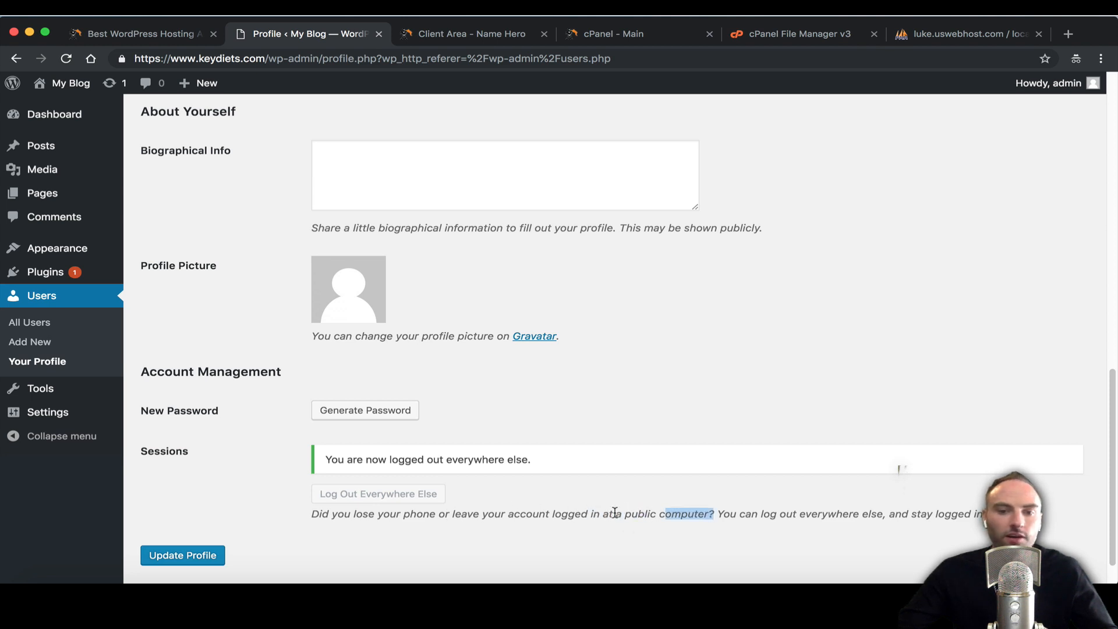
drag(552, 513, 545, 514)
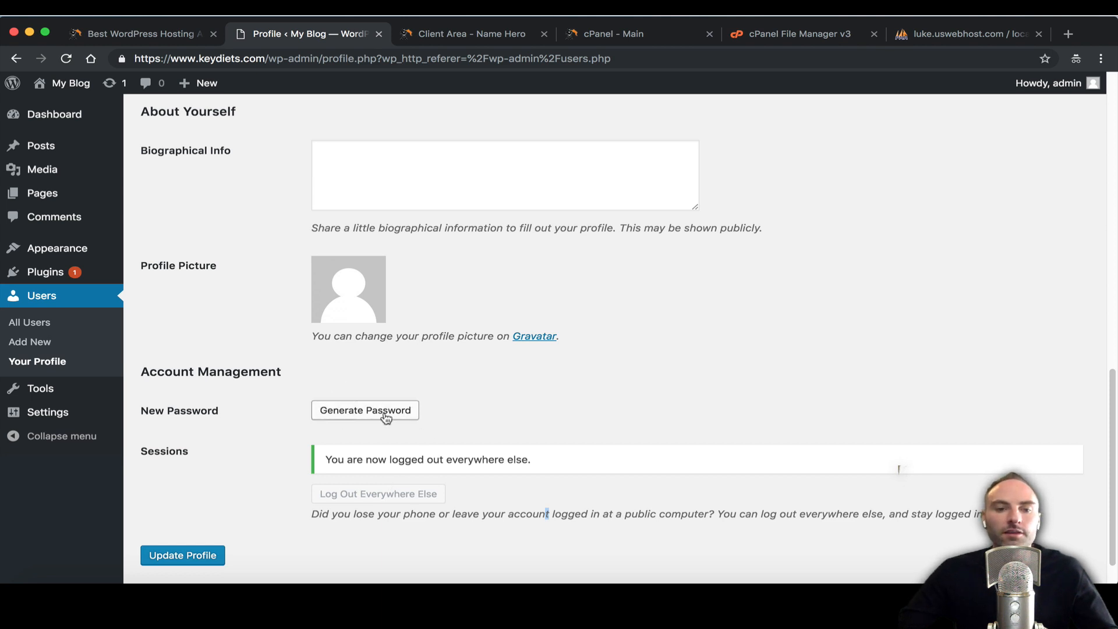
Step: Generate a strong password and repeatedly select it in the New Password field
click(342, 413)
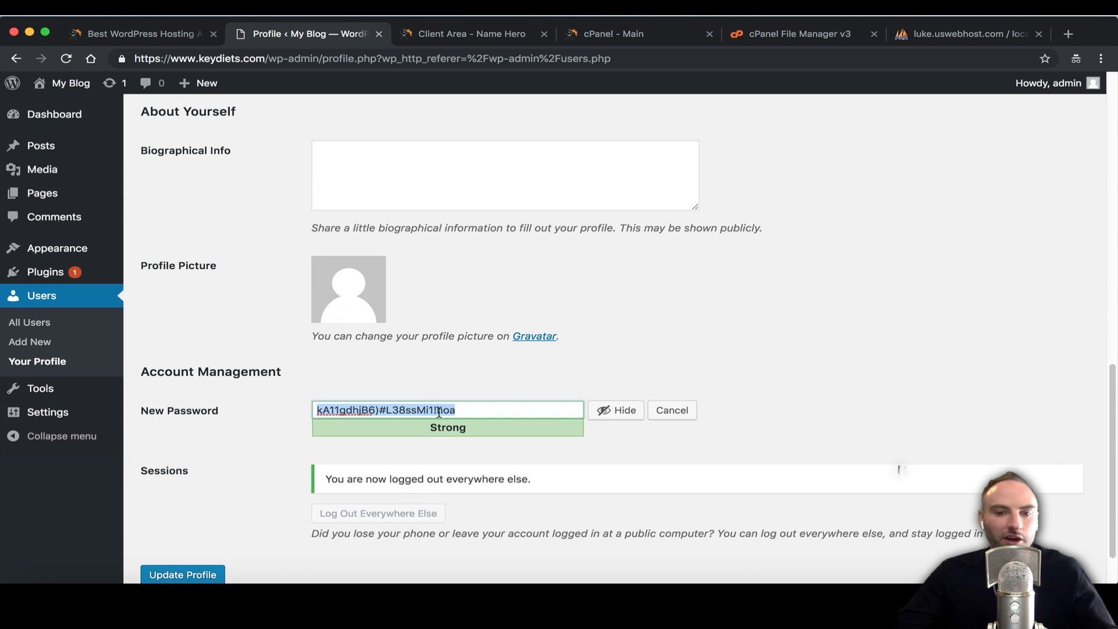
click(472, 410)
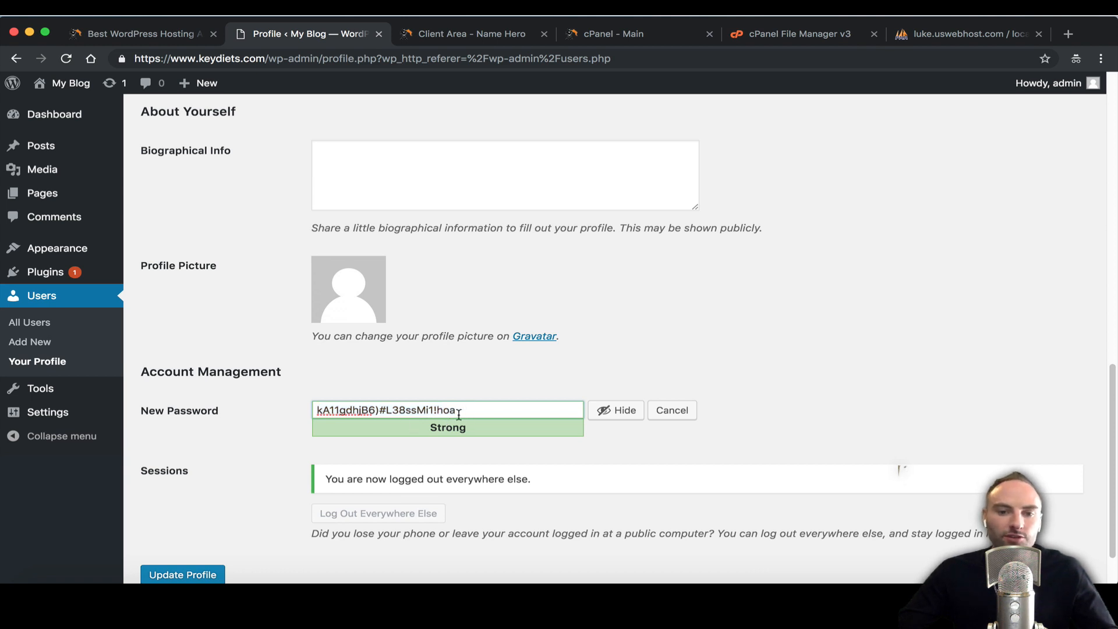
drag(462, 410, 322, 408)
click(341, 434)
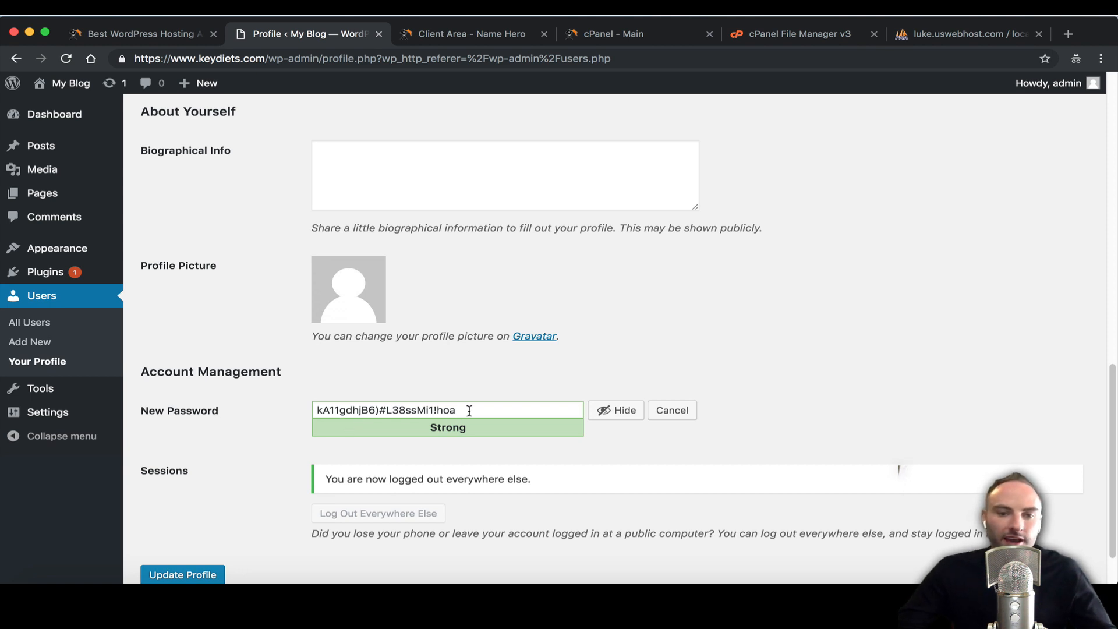
mouse_move(466, 410)
mouse_down()
mouse_move(366, 407)
mouse_move(516, 433)
mouse_move(306, 407)
mouse_up()
click(368, 393)
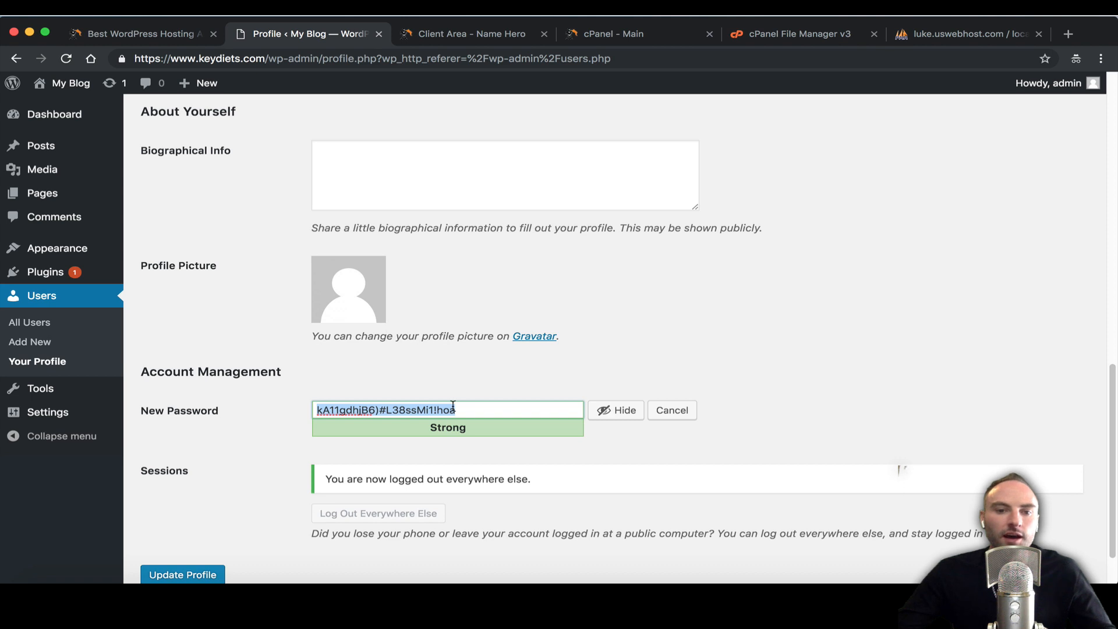
click(459, 409)
drag(467, 409, 372, 402)
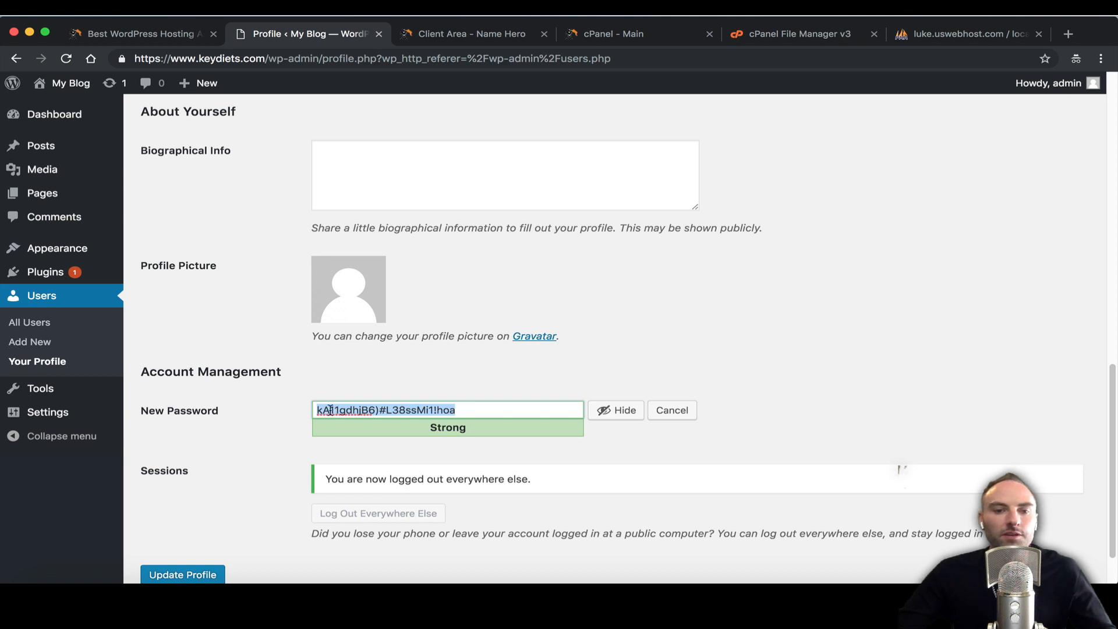
Step: Select the generated password and overwrite it with a short test password rated very weak
click(319, 408)
drag(319, 410, 464, 410)
click(503, 411)
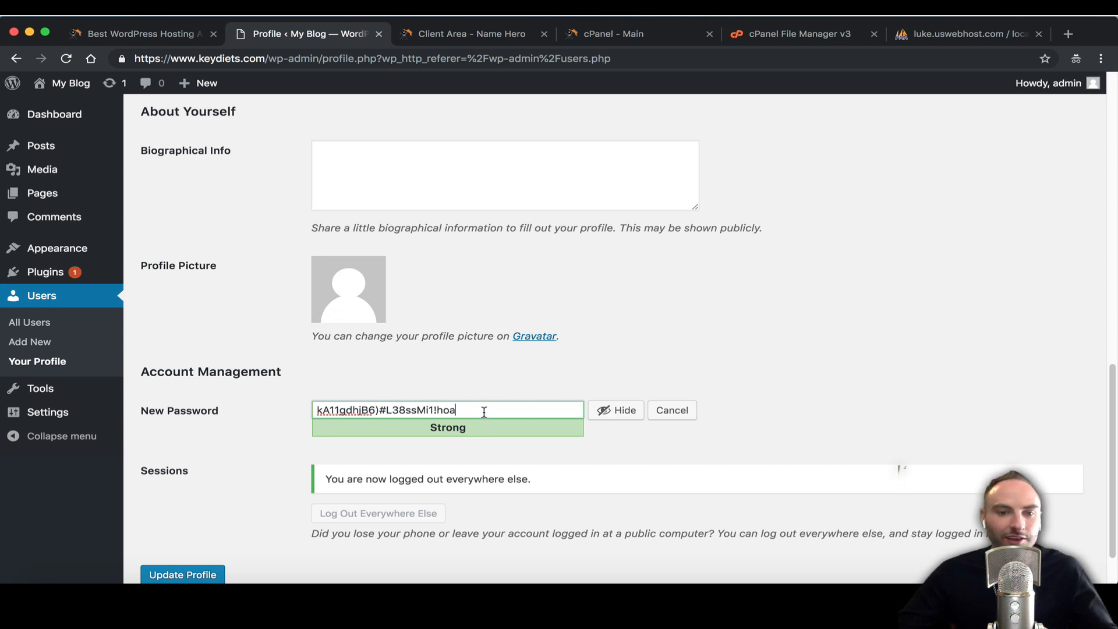
drag(466, 410, 316, 410)
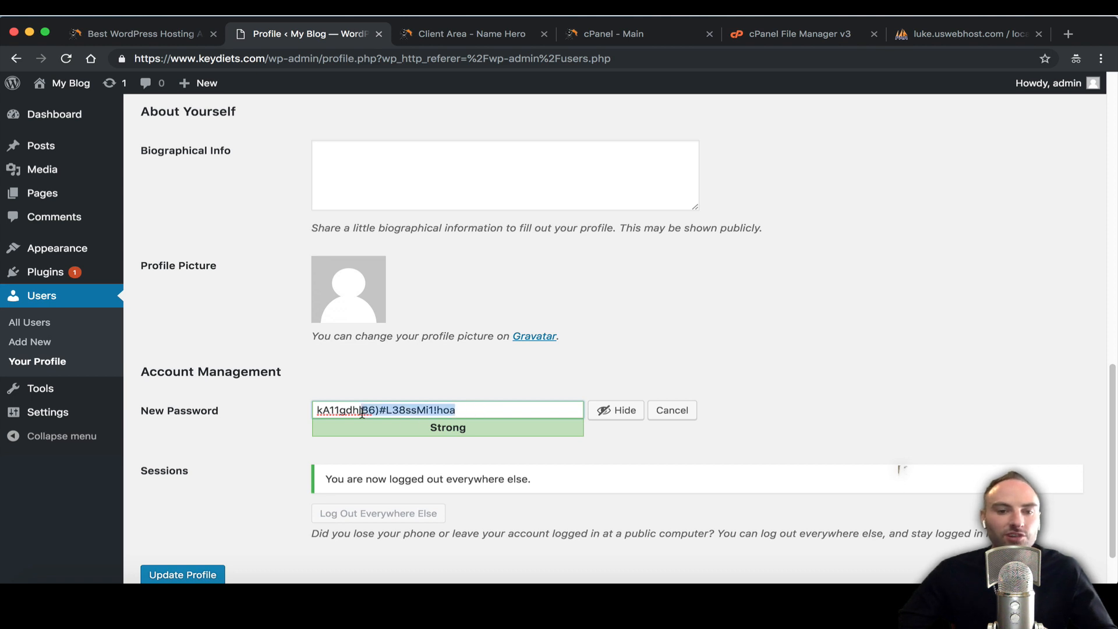
click(331, 408)
mouse_move(316, 410)
mouse_down()
mouse_move(471, 410)
mouse_move(316, 410)
mouse_up()
click(483, 409)
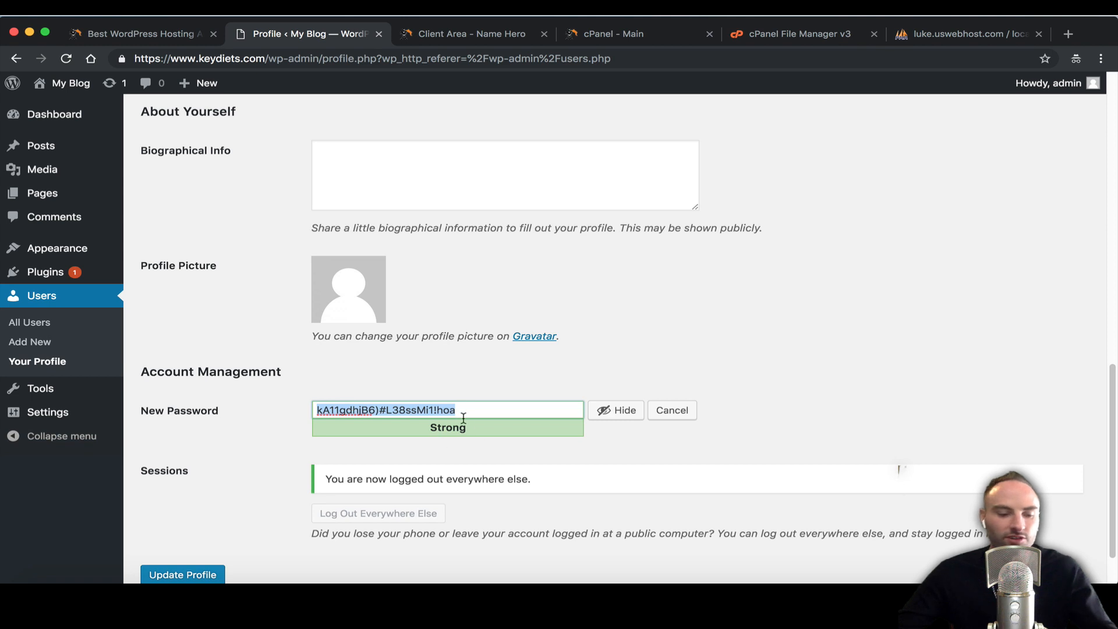
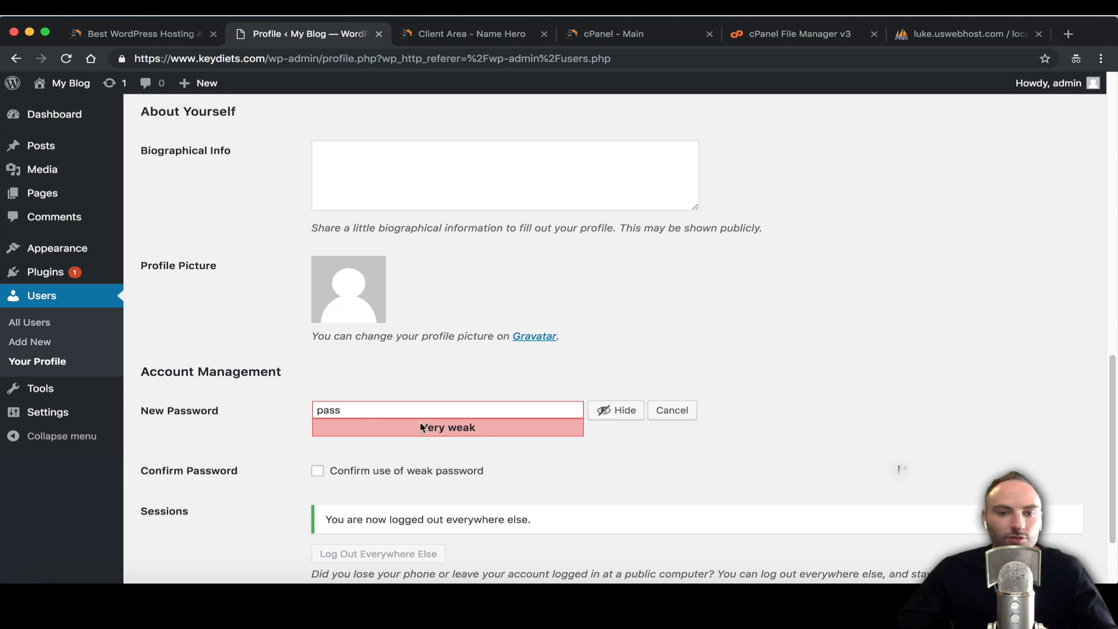
Step: Cancel the weak password, generate a fresh strong one and select it
click(672, 410)
click(362, 410)
click(512, 410)
drag(524, 409, 306, 411)
scroll(315, 411, up, 5)
scroll(341, 349, up, 4)
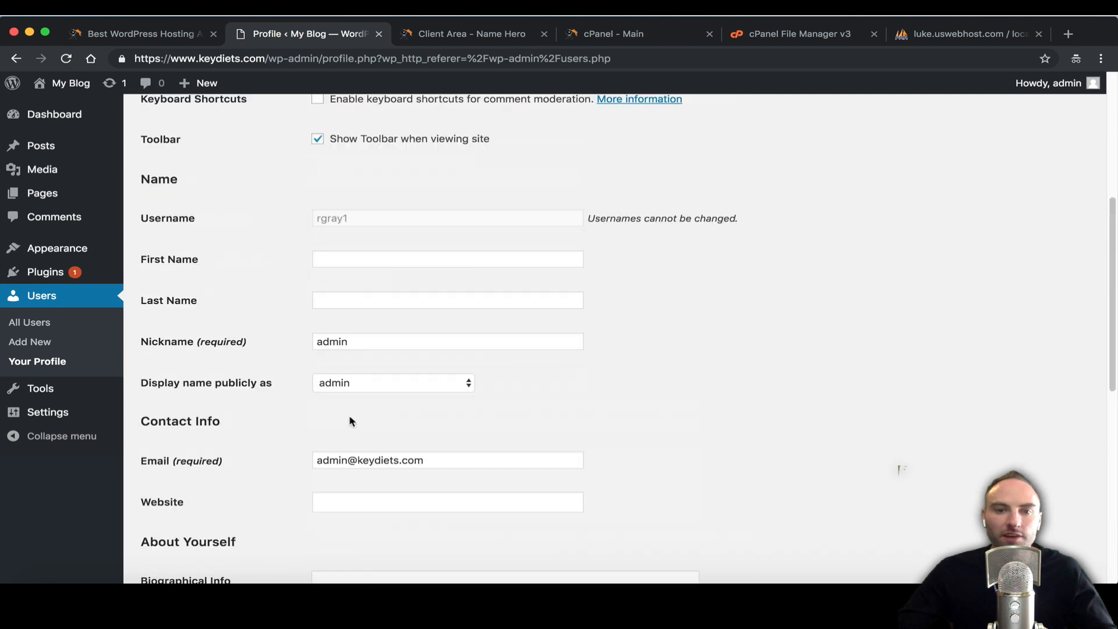
scroll(357, 230, up, 1)
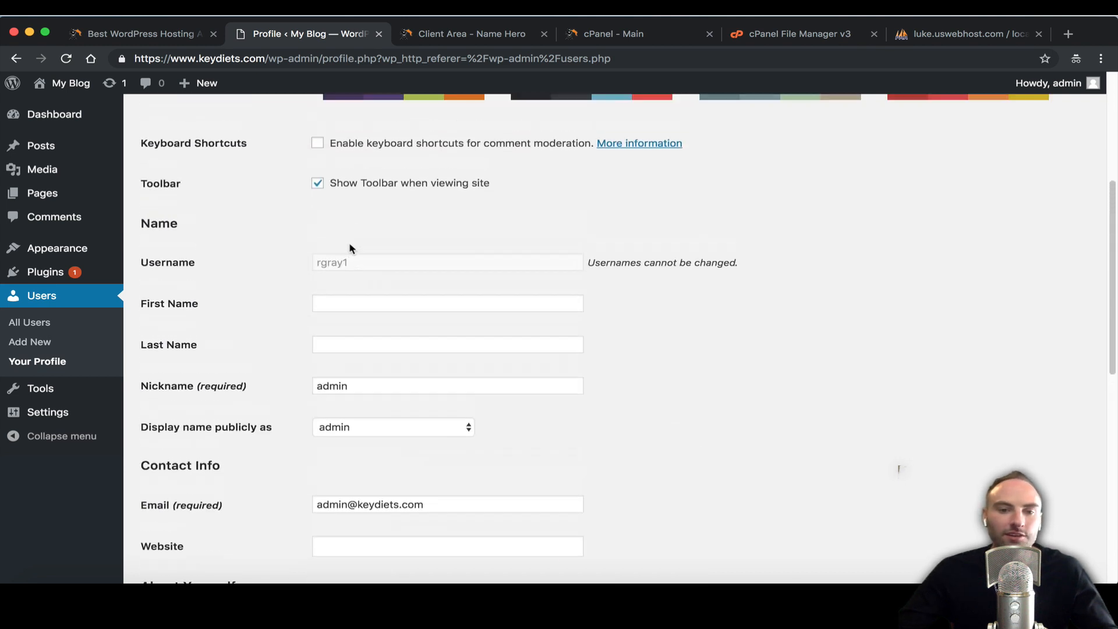
scroll(367, 266, up, 1)
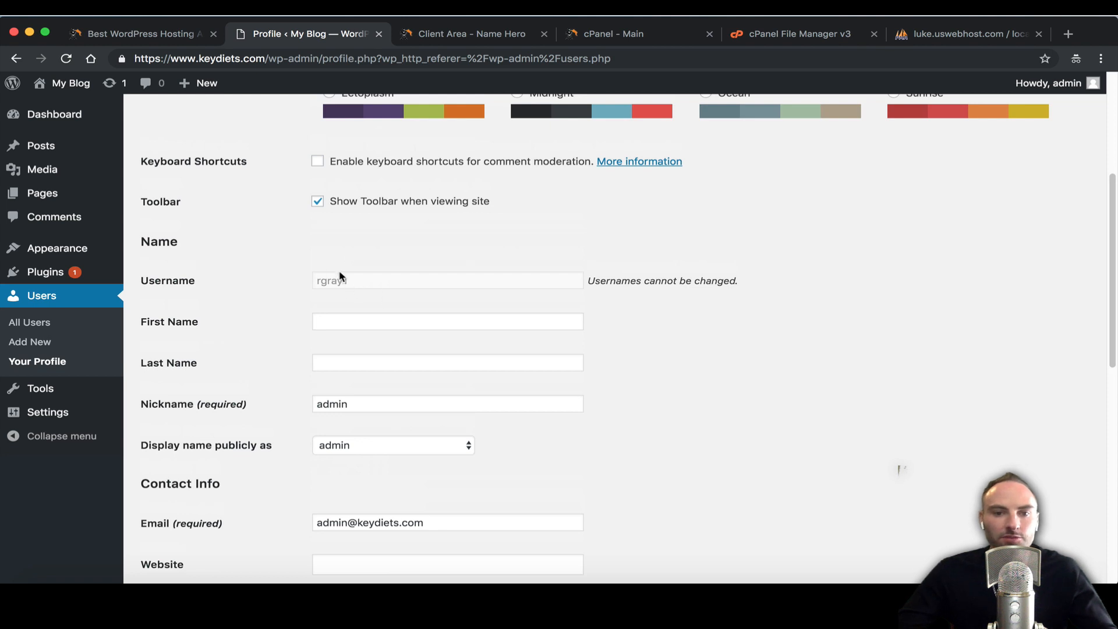
scroll(362, 284, up, 1)
scroll(372, 304, up, 1)
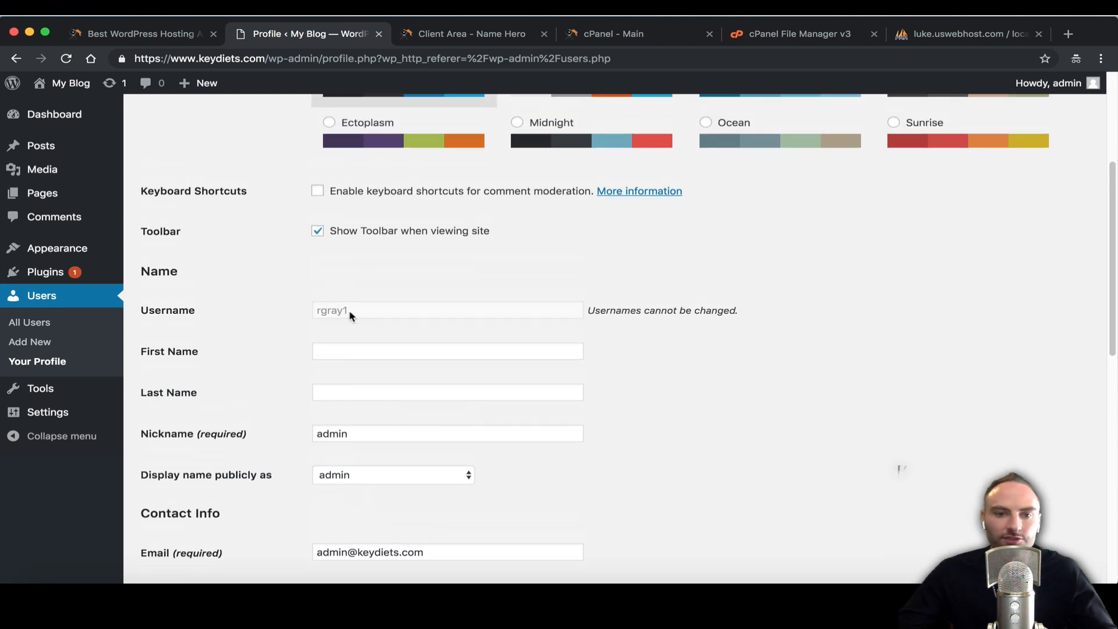
scroll(402, 350, up, 1)
scroll(406, 315, down, 1)
scroll(408, 310, down, 6)
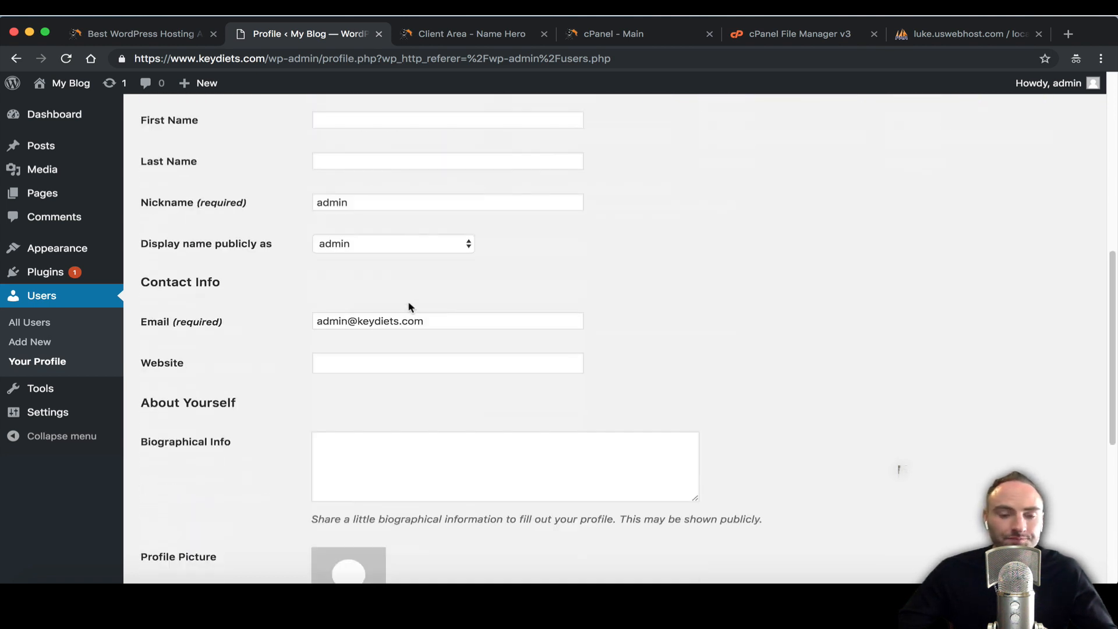
scroll(410, 305, down, 5)
scroll(437, 306, down, 3)
scroll(446, 306, down, 2)
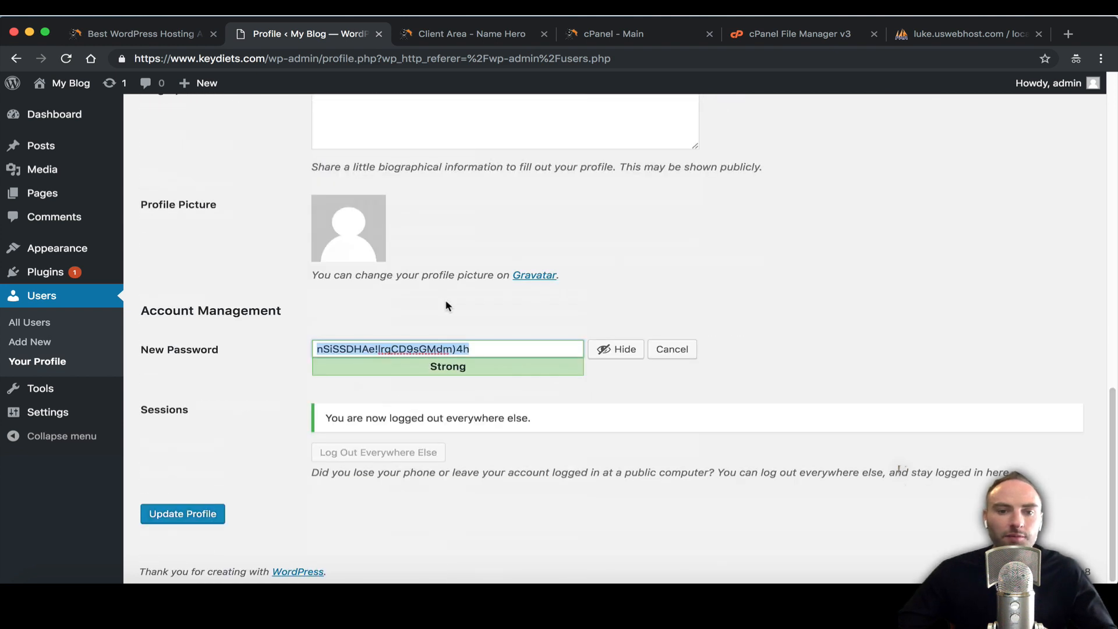
scroll(445, 305, up, 4)
scroll(446, 306, up, 4)
scroll(446, 306, up, 5)
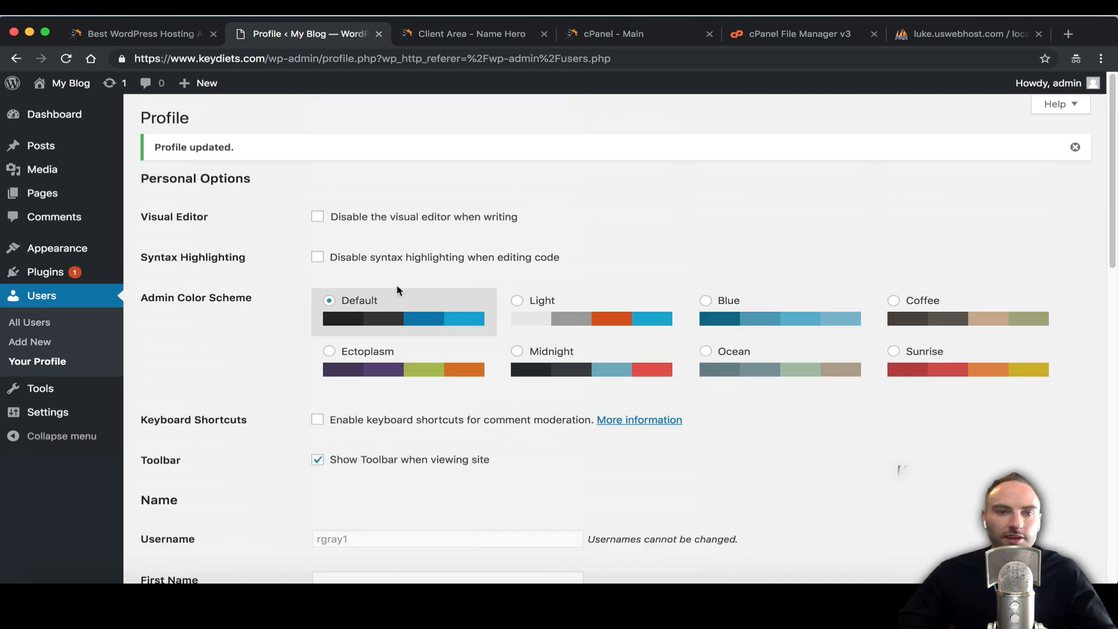
scroll(464, 301, down, 3)
scroll(484, 376, down, 4)
scroll(476, 363, down, 3)
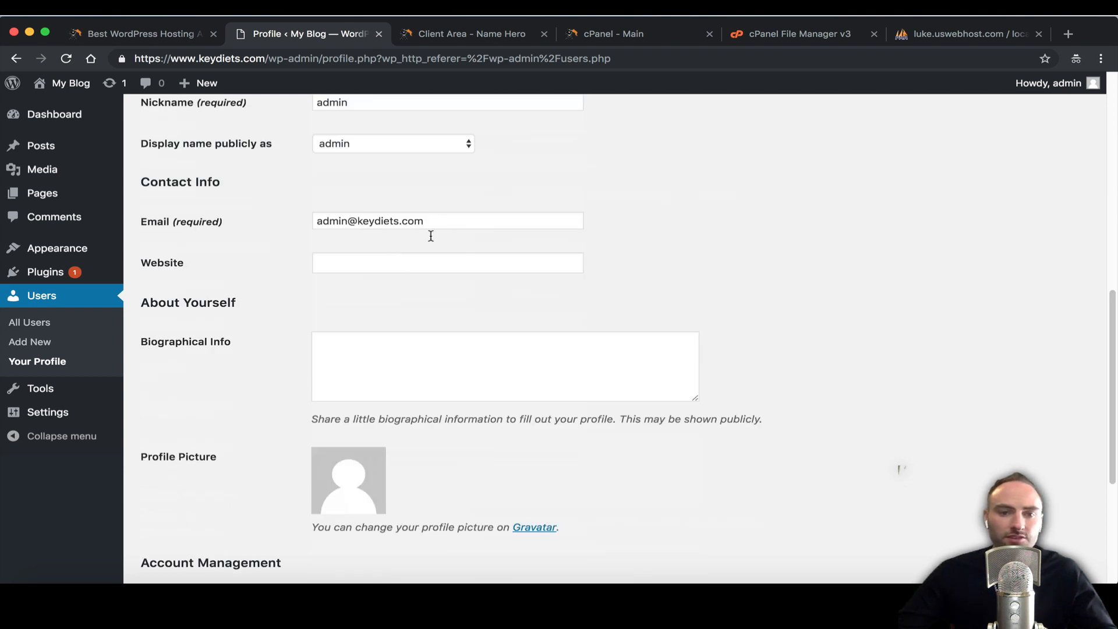
scroll(403, 354, down, 3)
scroll(403, 354, down, 2)
scroll(410, 389, down, 3)
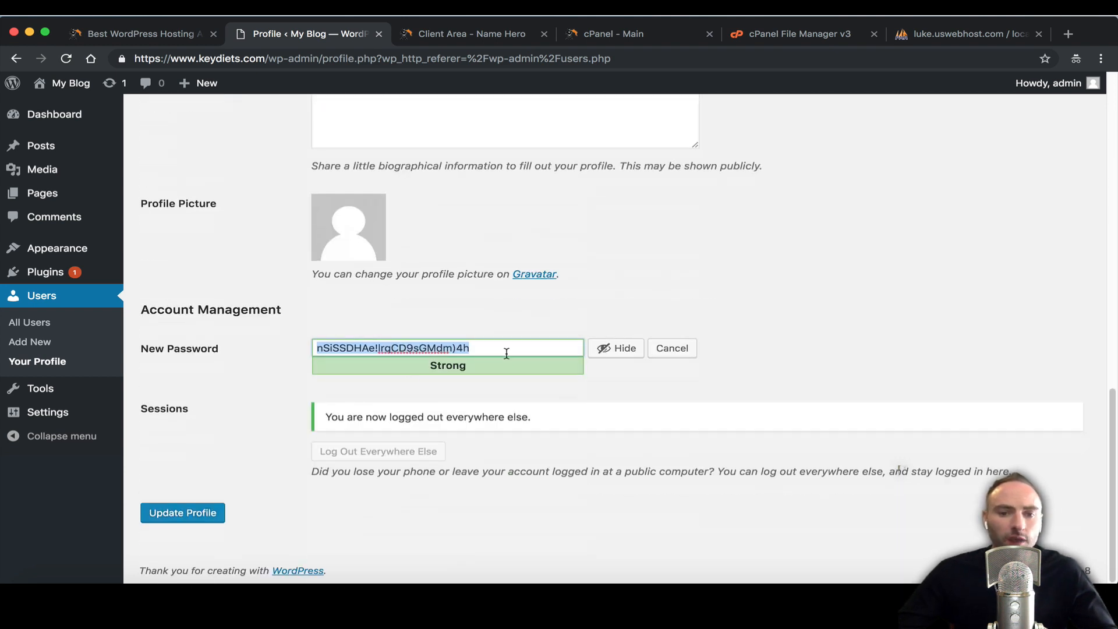
scroll(505, 352, up, 2)
scroll(437, 367, up, 5)
scroll(398, 370, up, 3)
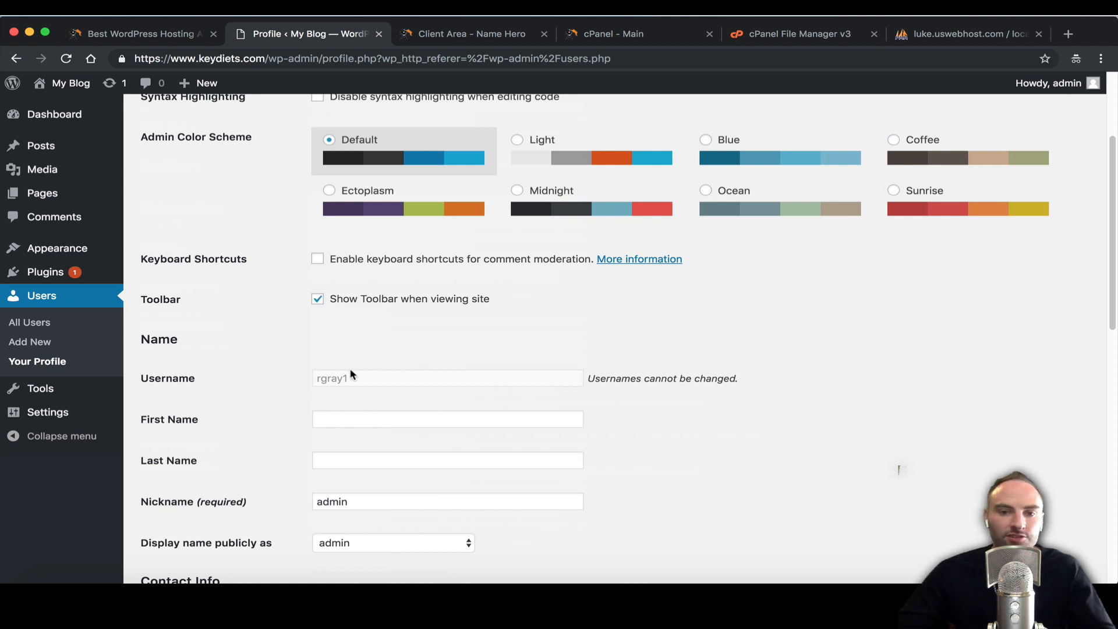
scroll(324, 314, up, 2)
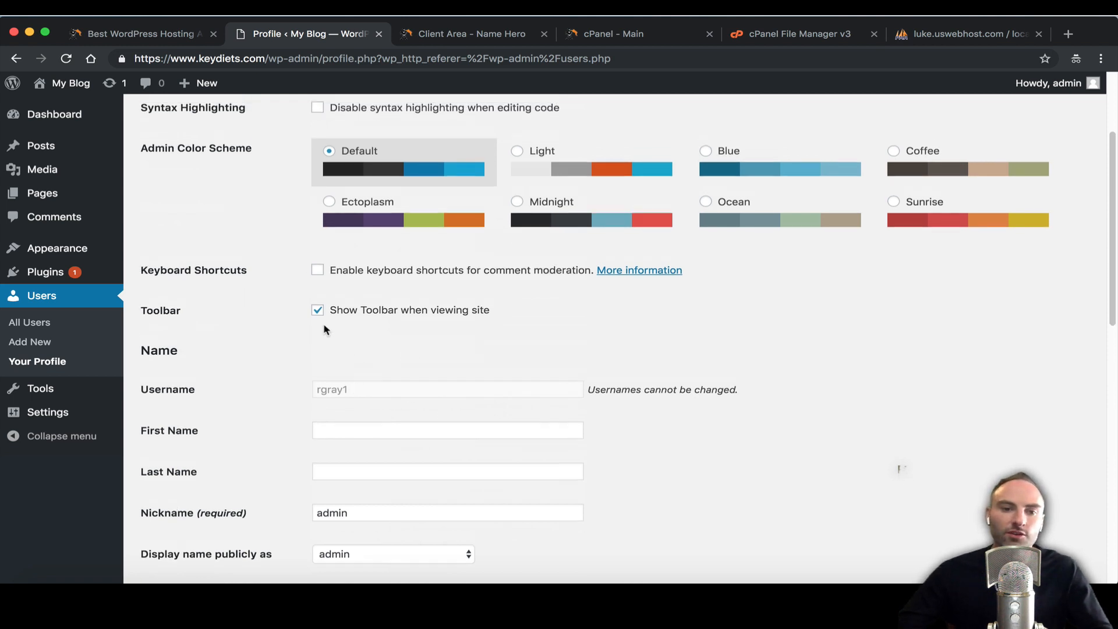
scroll(339, 339, up, 2)
scroll(416, 359, down, 2)
scroll(420, 341, down, 2)
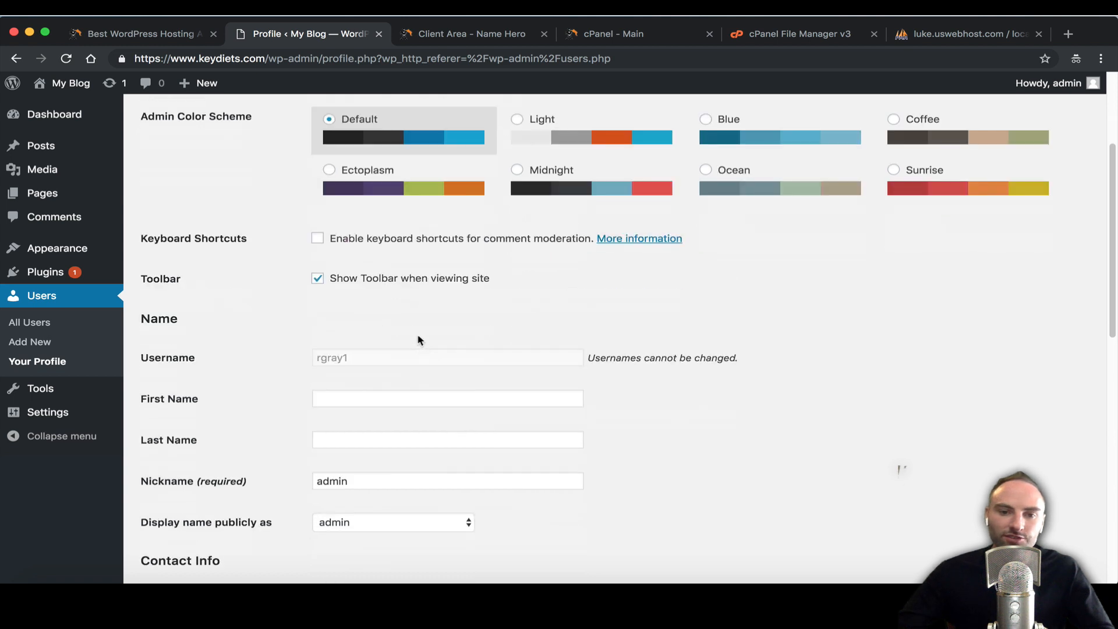
scroll(423, 344, up, 3)
scroll(420, 354, up, 2)
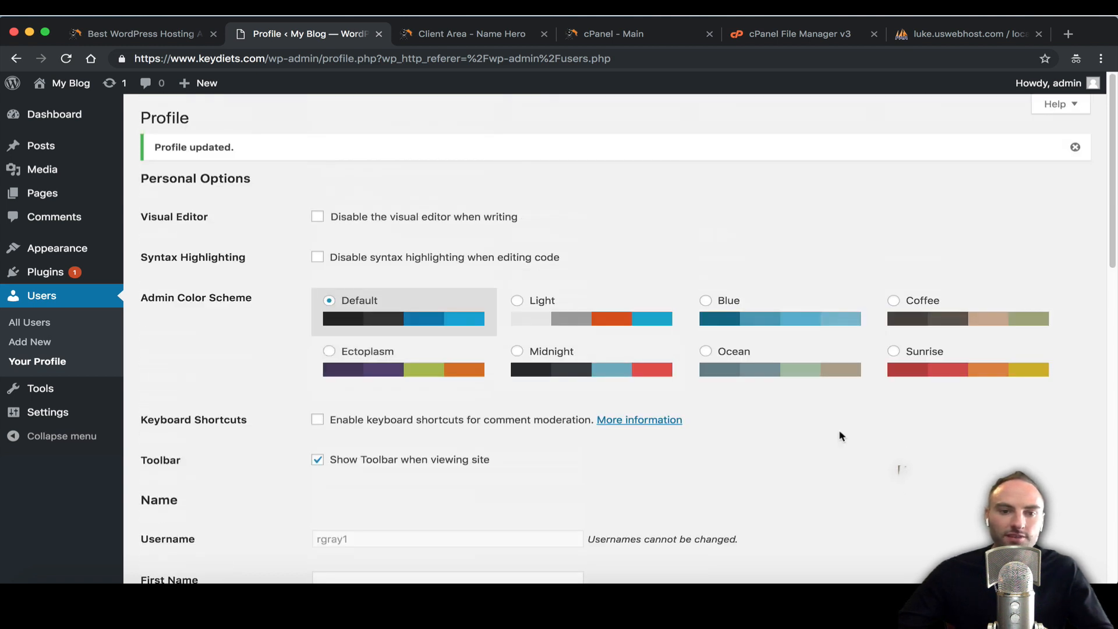